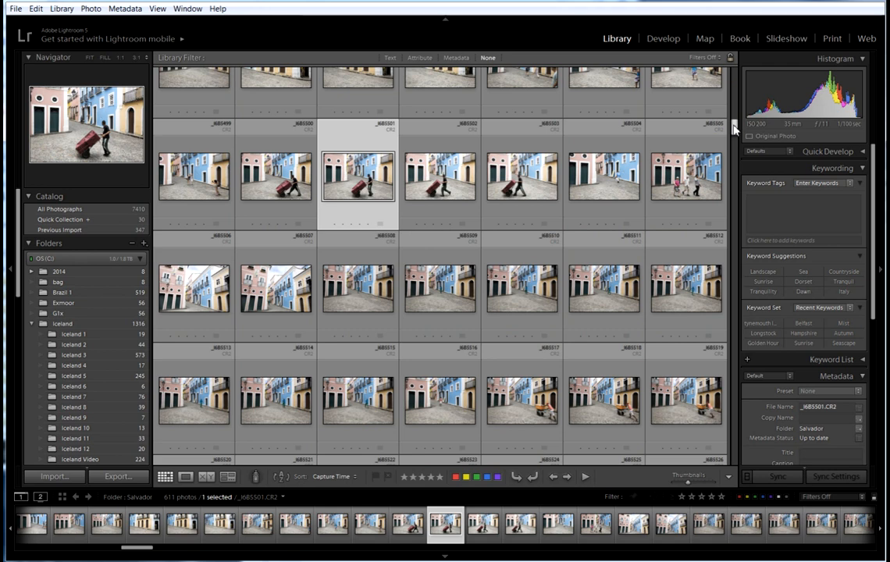
Browse the Salvador thumbnails and bring the full Metadata panel into view on the right.
scroll(735, 129, up, 1)
drag(734, 125, 735, 143)
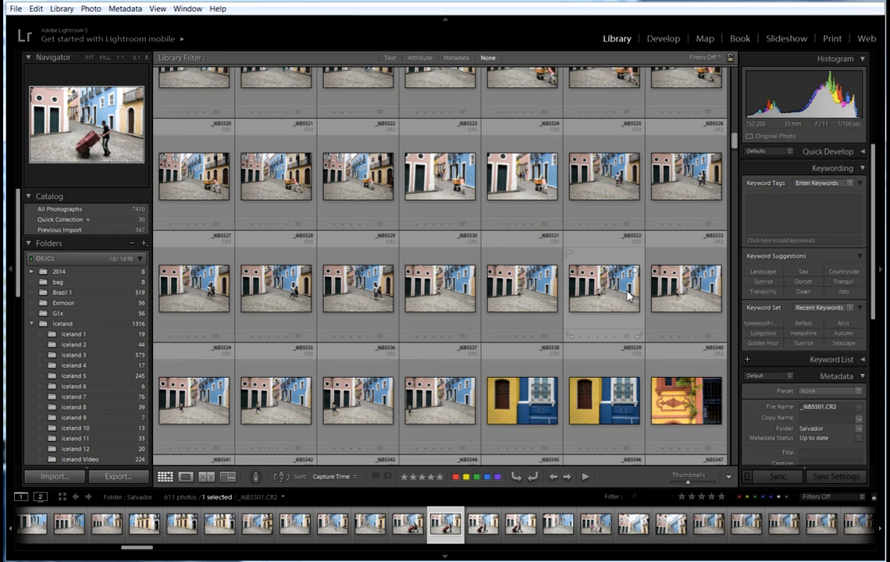
drag(735, 142, 733, 134)
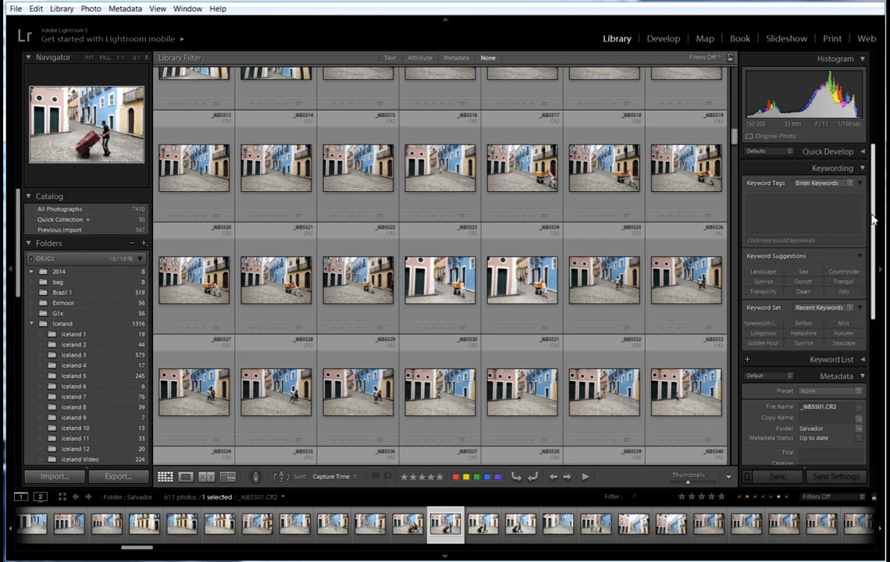
drag(873, 284, 880, 372)
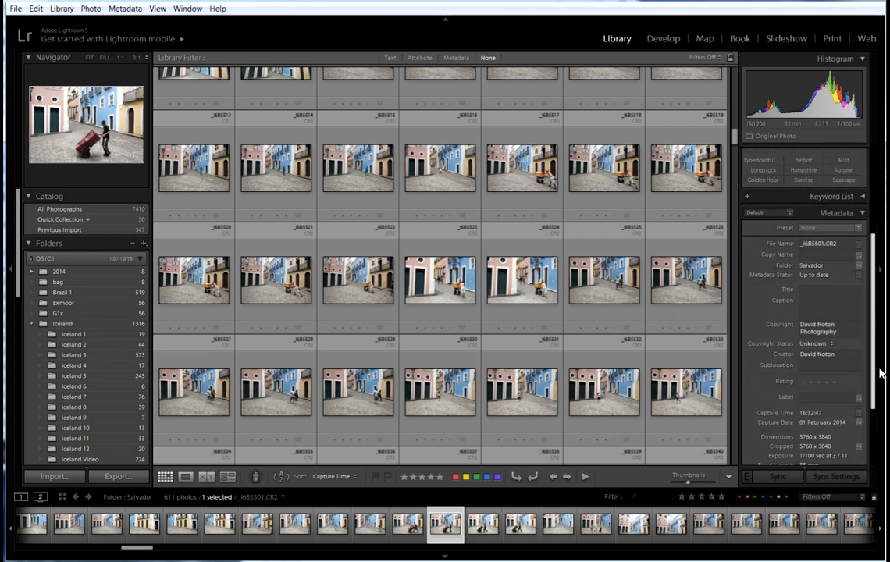
Set photo _I6B5501's Copyright Status to Copyrighted, then scroll the right panel back up.
click(834, 349)
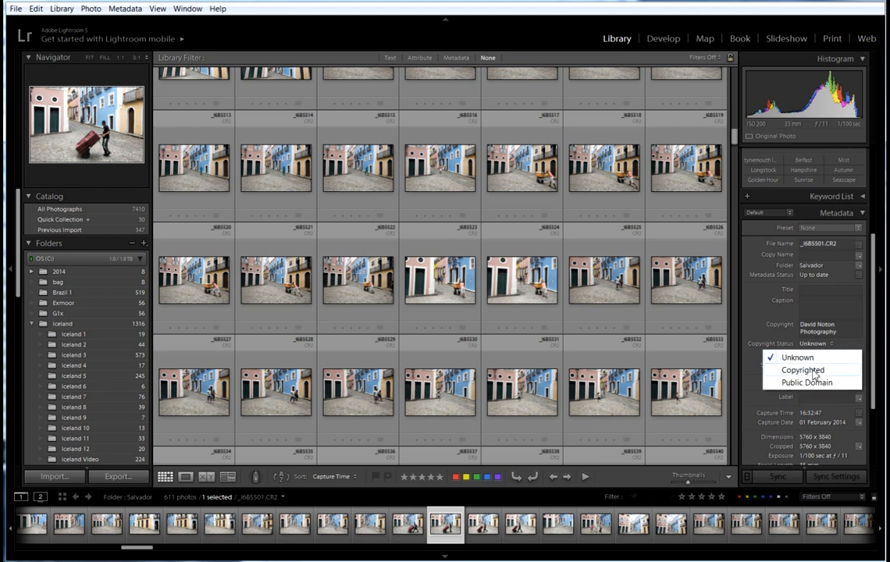
click(811, 372)
mouse_move(875, 278)
mouse_down()
mouse_move(875, 346)
mouse_move(872, 285)
mouse_up()
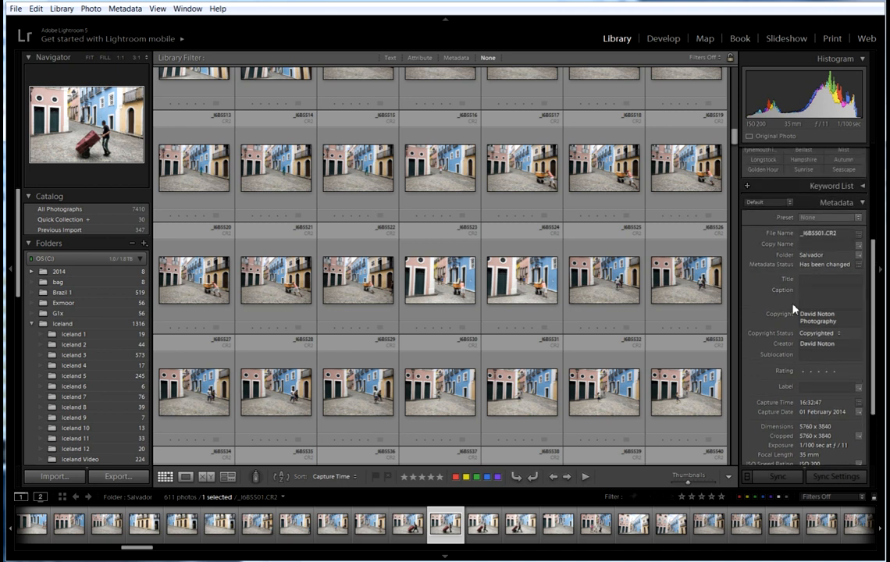
drag(875, 307, 872, 249)
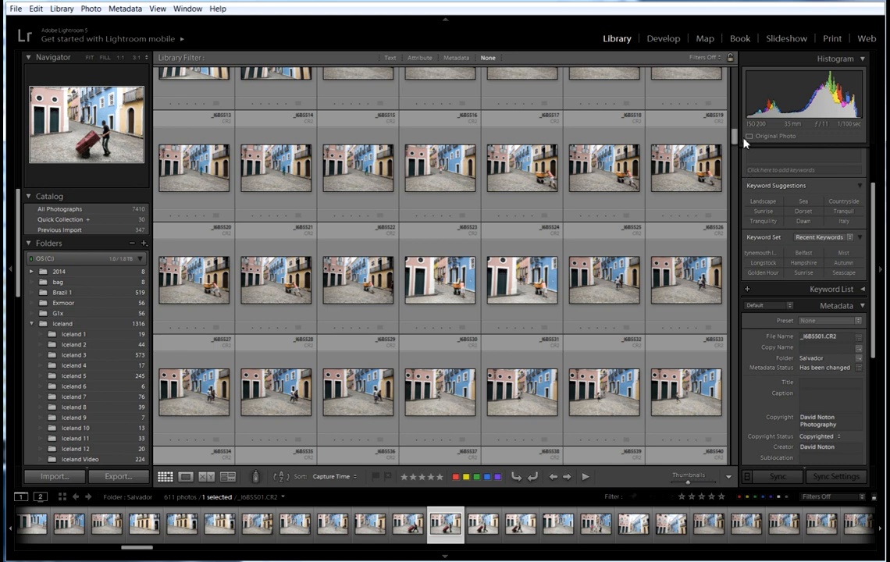
mouse_move(735, 140)
mouse_down()
mouse_move(735, 114)
mouse_move(737, 142)
mouse_up()
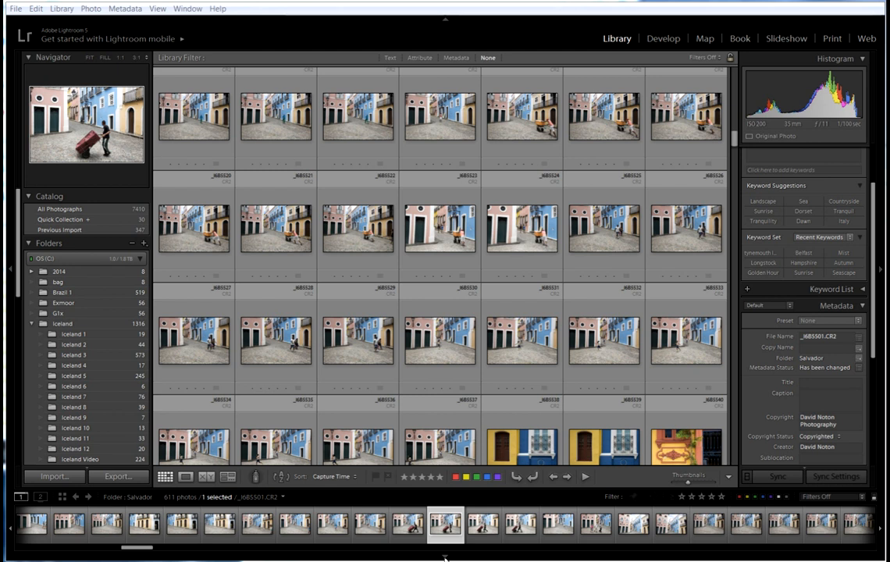
Hide the filmstrip and top identity bar, then restore both.
click(445, 558)
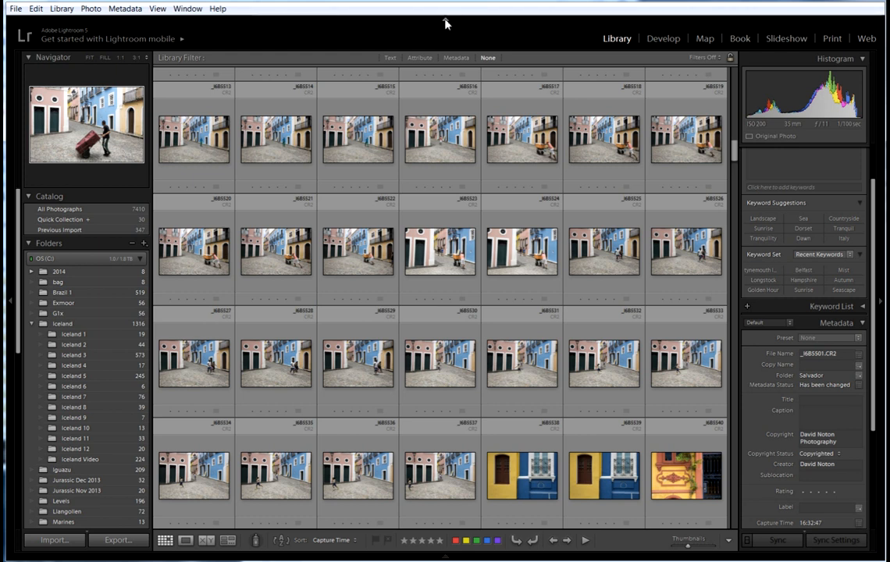
click(445, 20)
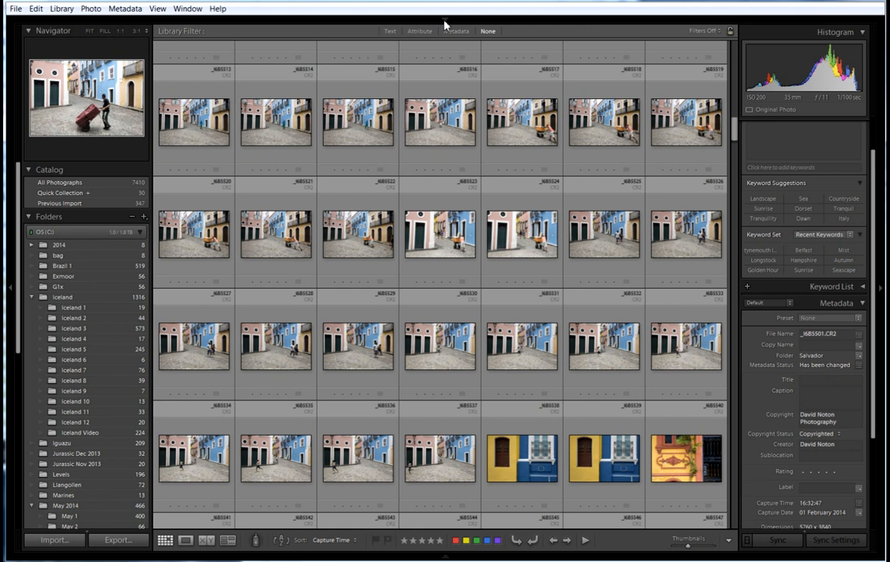
click(445, 21)
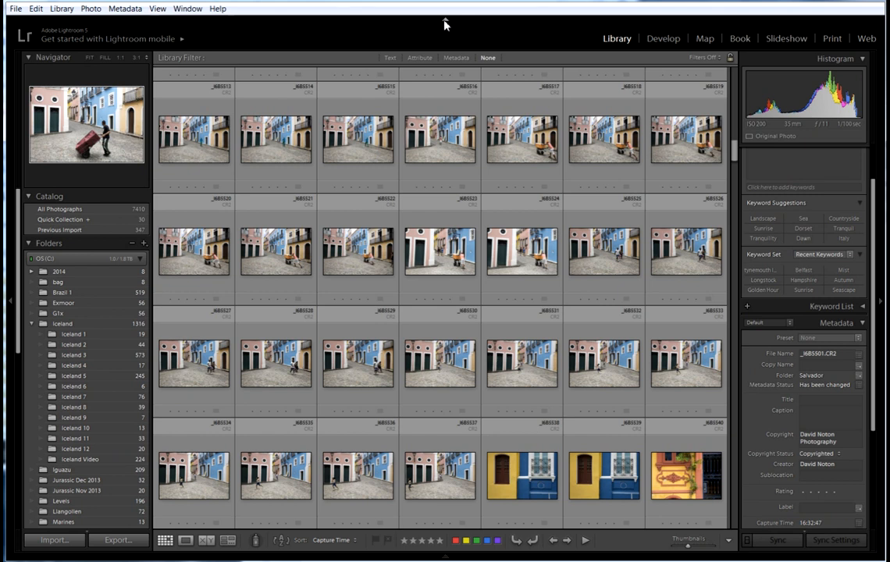
click(445, 556)
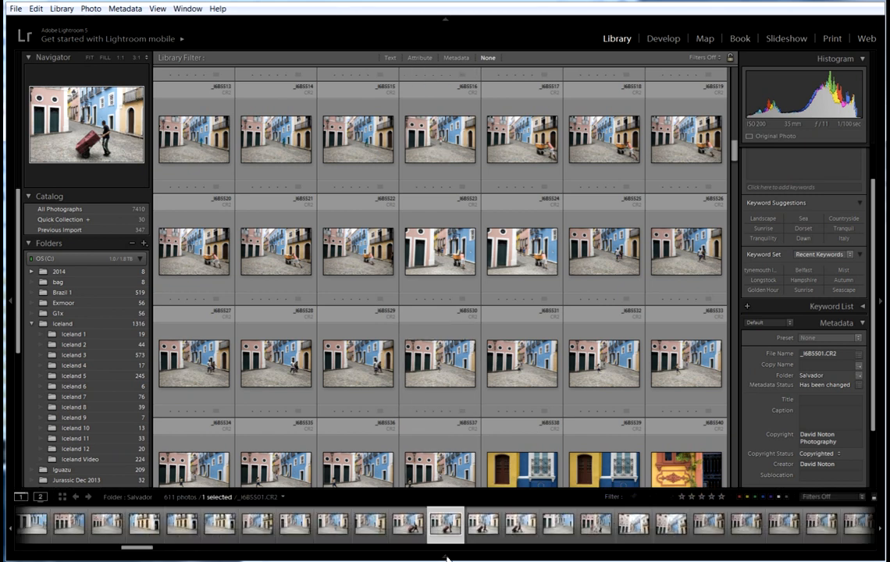
Show the toolbar with T, then collapse the filmstrip and top identity bar again.
key(t)
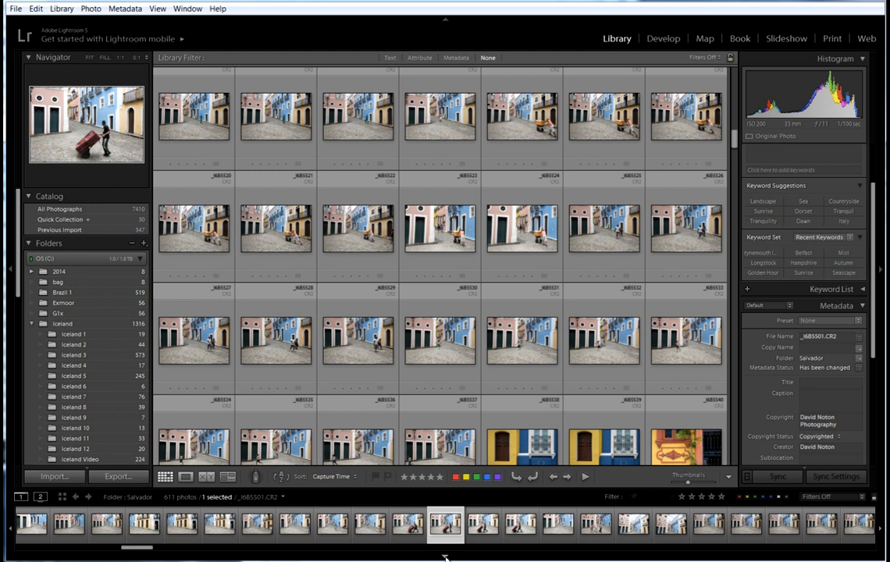
click(445, 556)
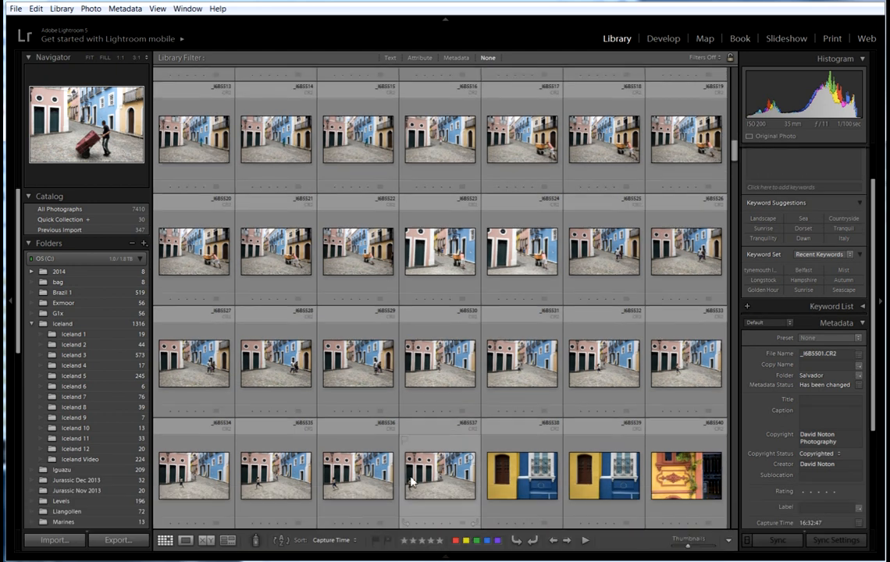
click(444, 21)
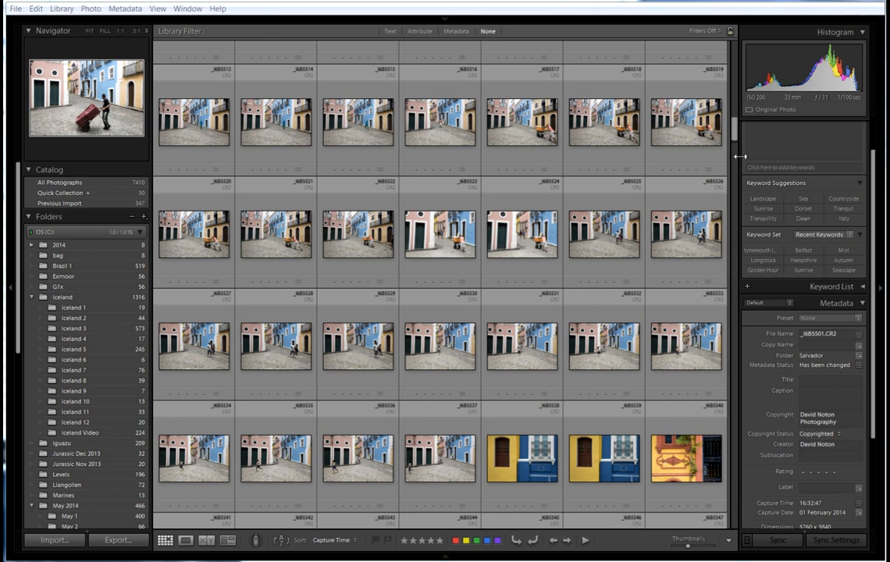
drag(736, 136, 735, 125)
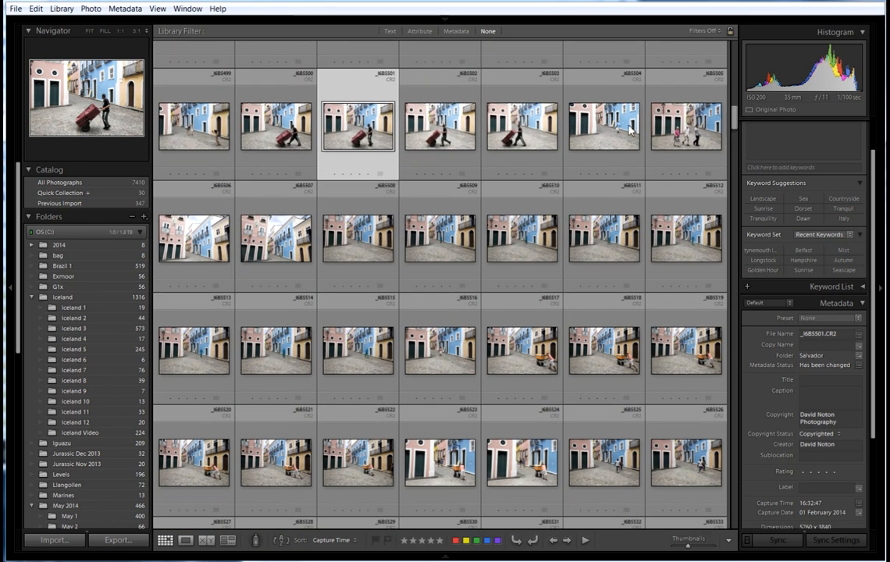
View _I6B5500 in Loupe, hide and restore both side panels, then return to Grid with G.
click(294, 125)
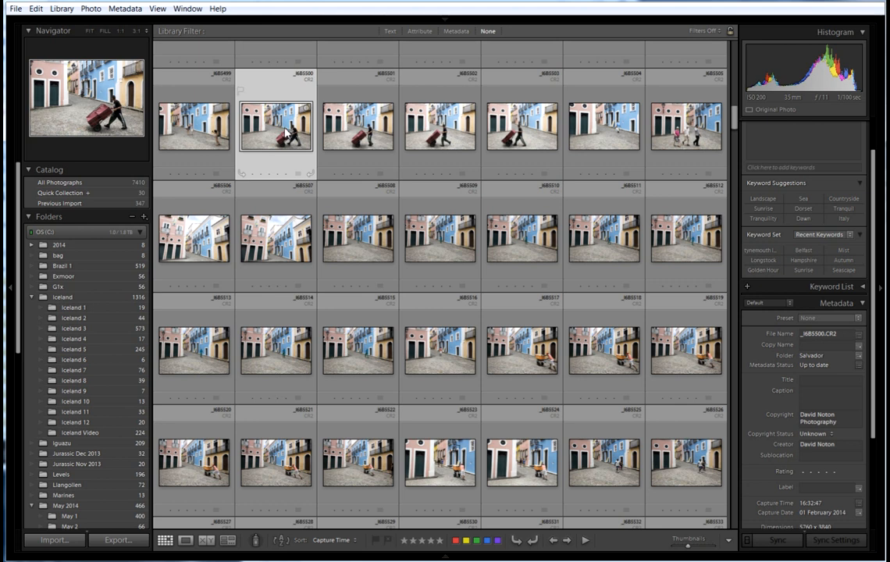
double_click(287, 133)
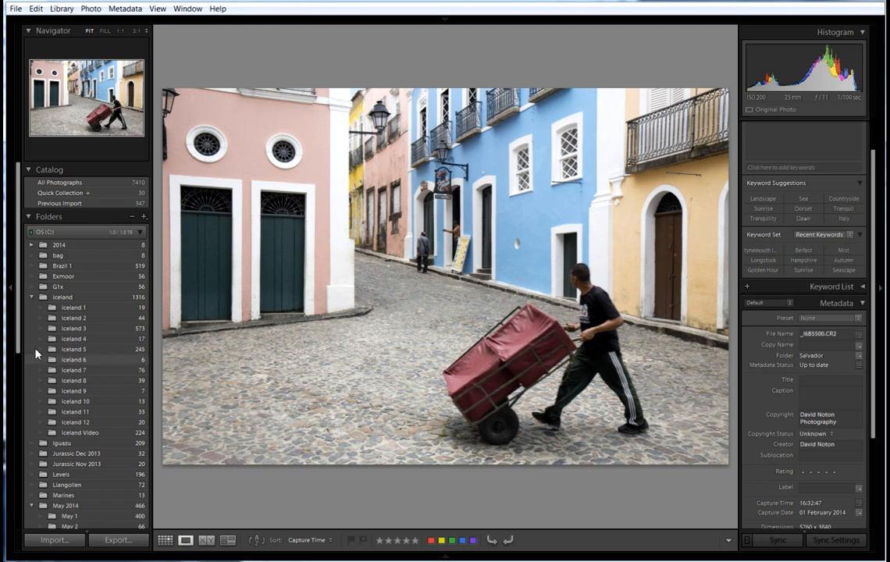
click(12, 291)
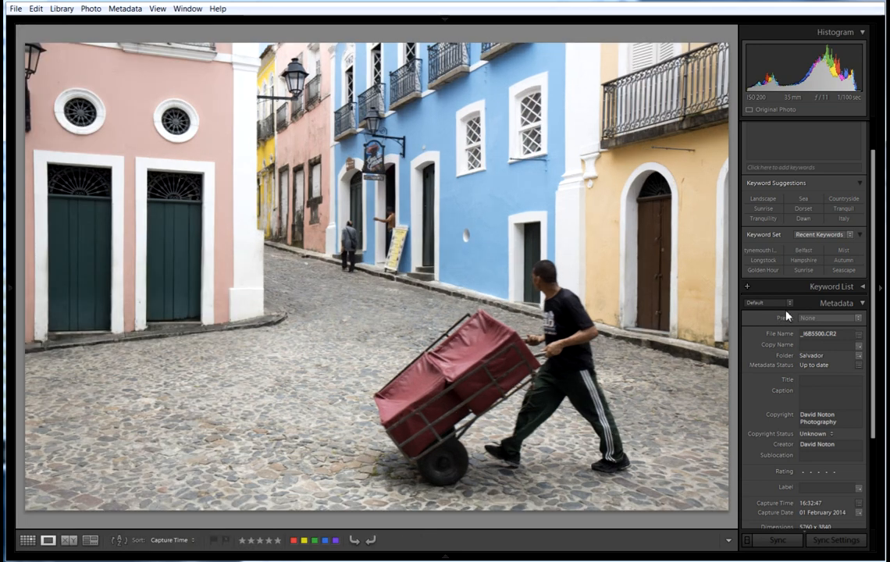
click(883, 292)
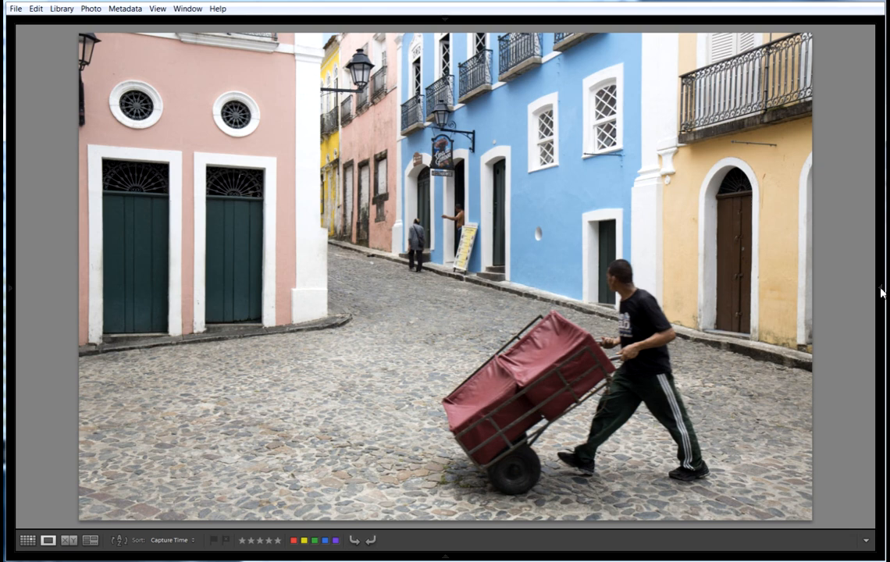
click(883, 293)
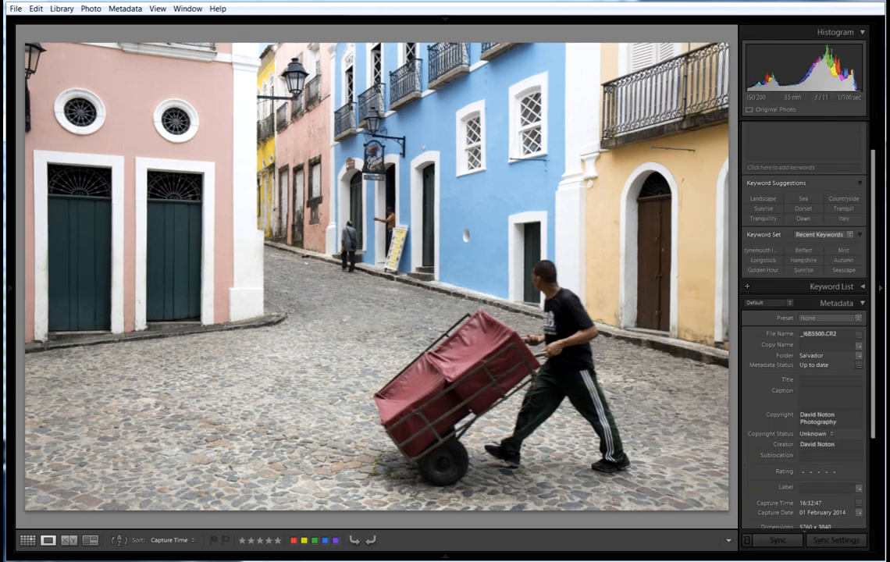
click(17, 289)
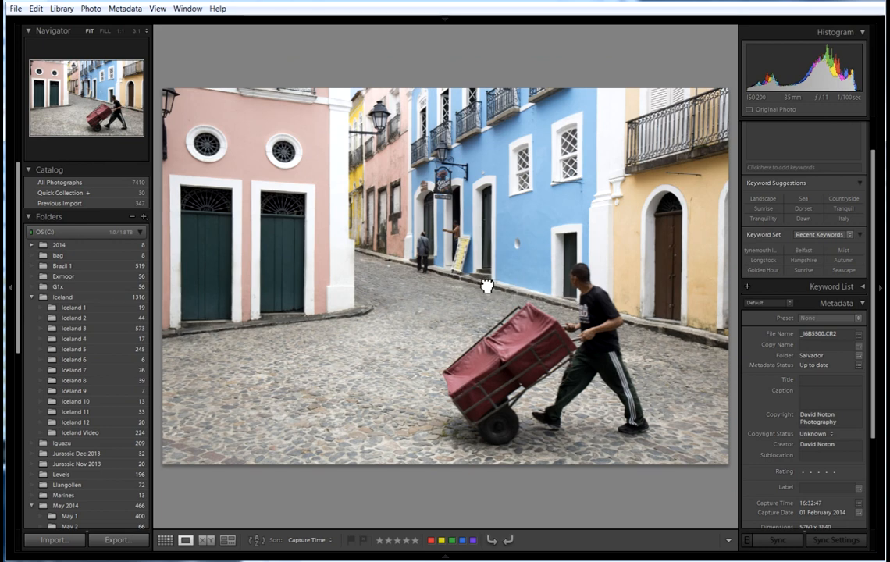
key(g)
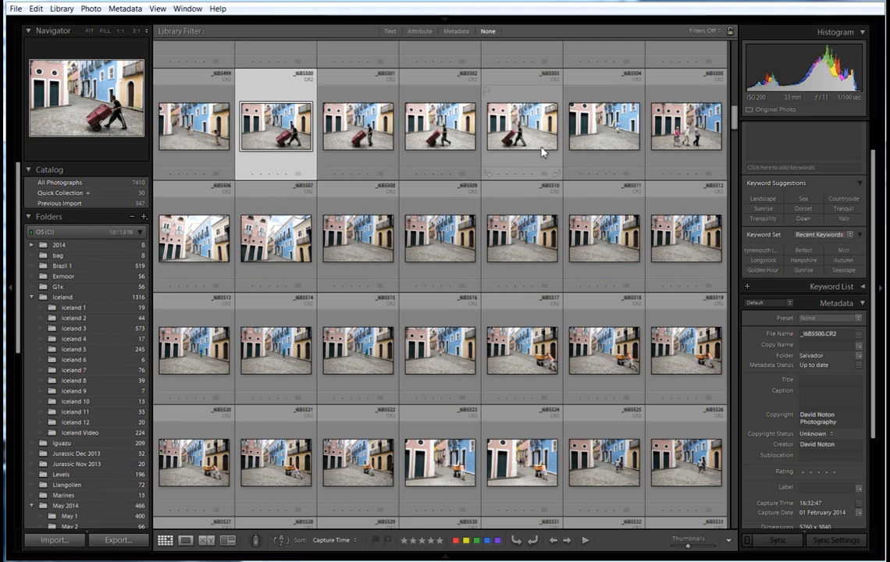
Preview _I6B5517 and _I6B5531 in Loupe view, returning to the grid with _I6B5530 selected.
click(542, 363)
double_click(536, 357)
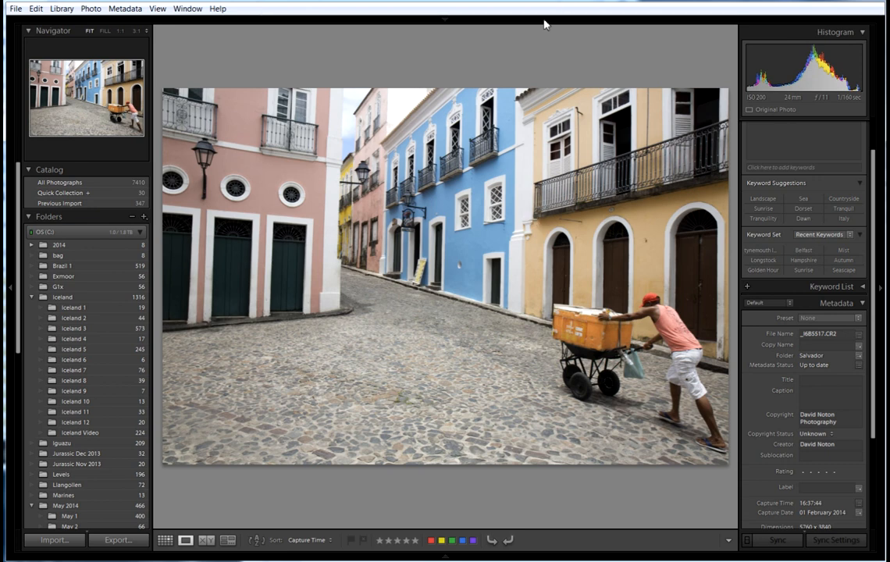
double_click(399, 311)
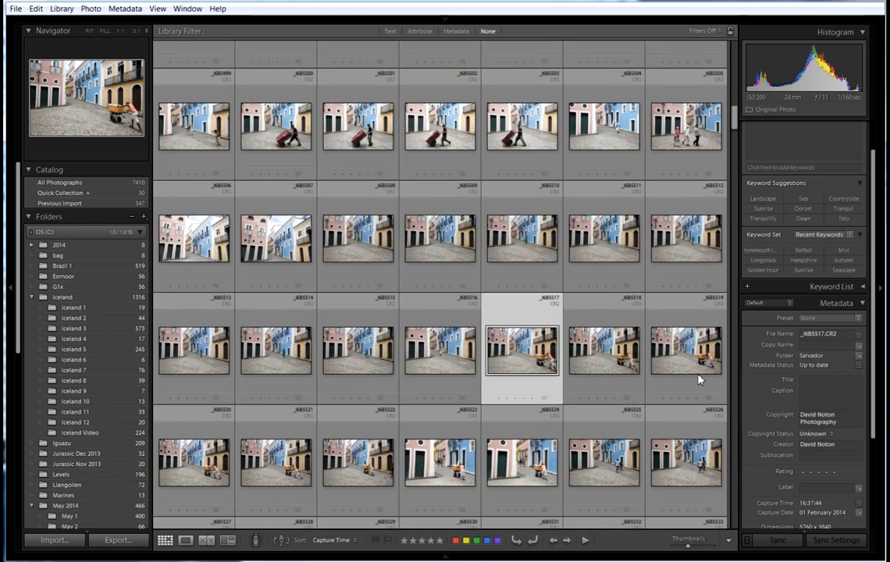
drag(735, 121, 737, 134)
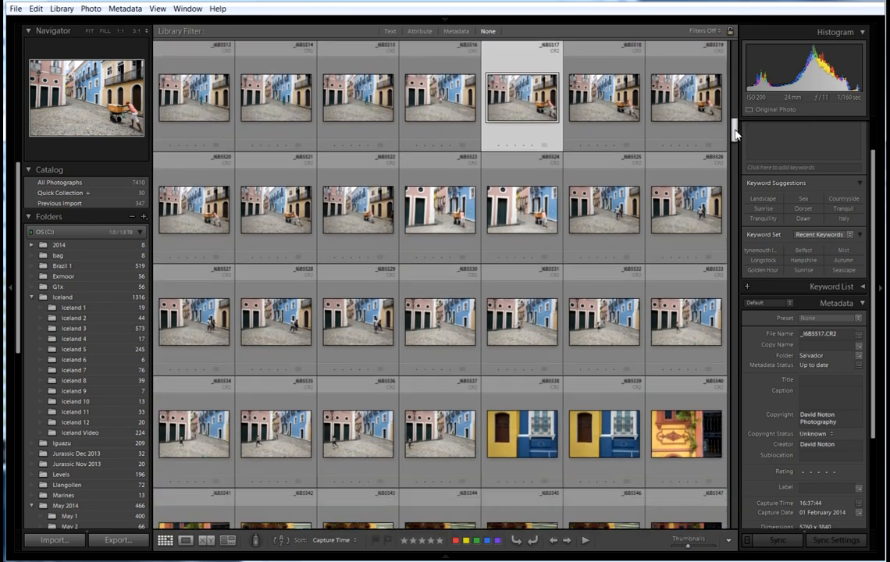
click(425, 334)
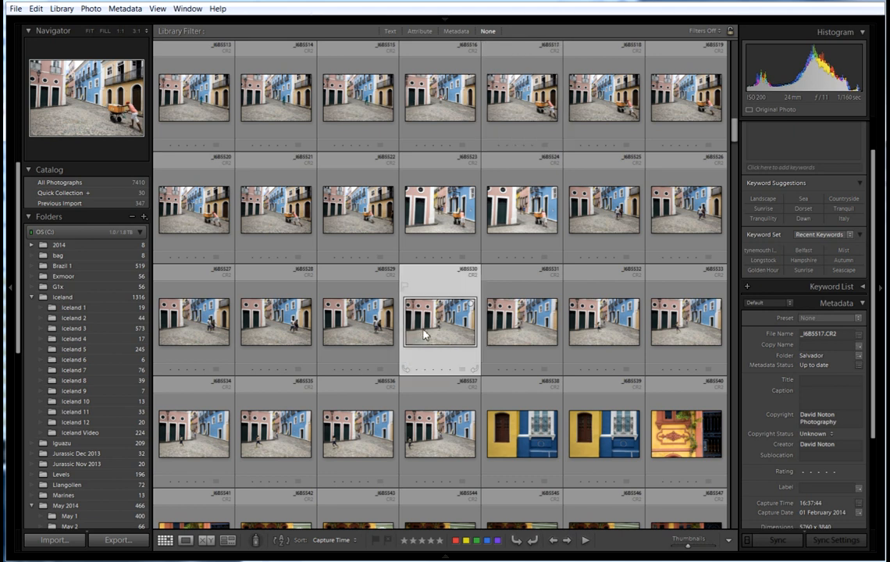
double_click(509, 326)
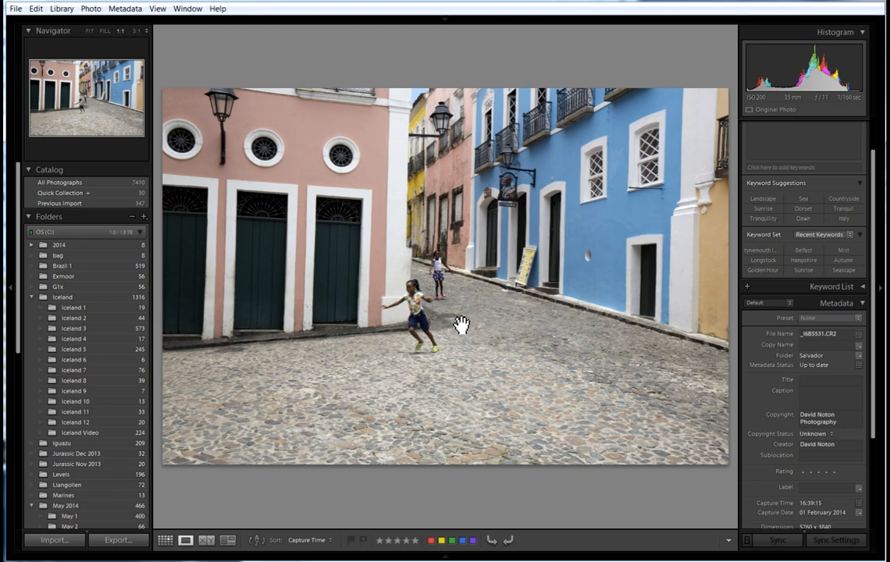
key(g)
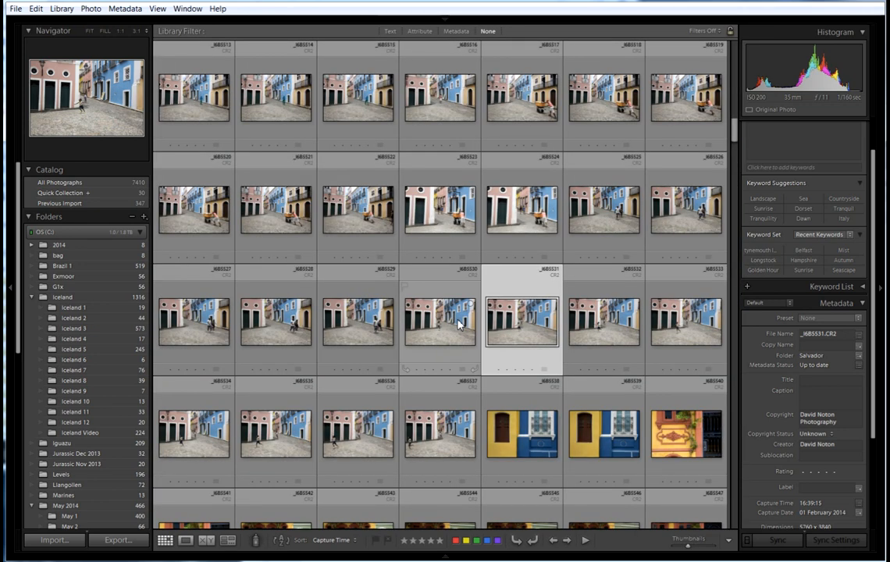
Select _I6B5531, then Ctrl-add _I6B5530, _I6B5532 and _I6B5533 to the selection.
click(410, 297)
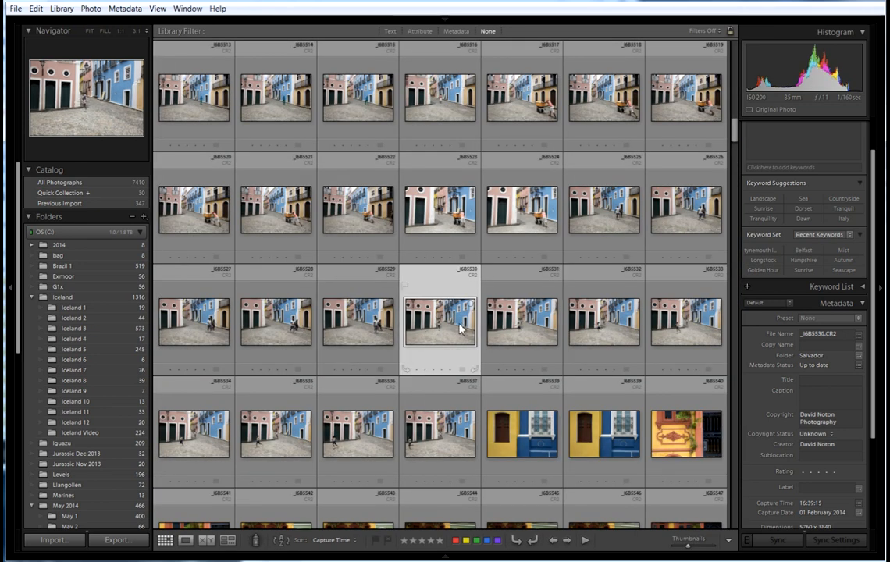
click(601, 330)
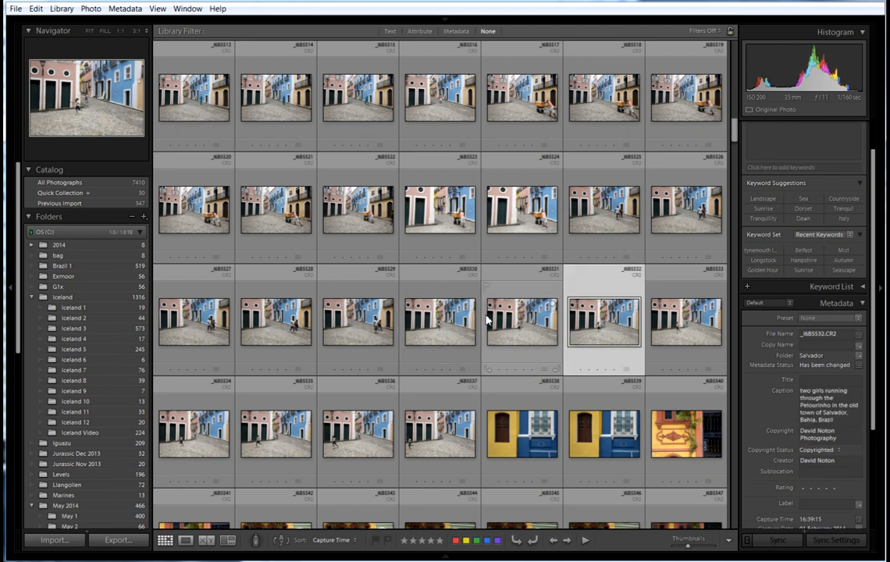
click(514, 326)
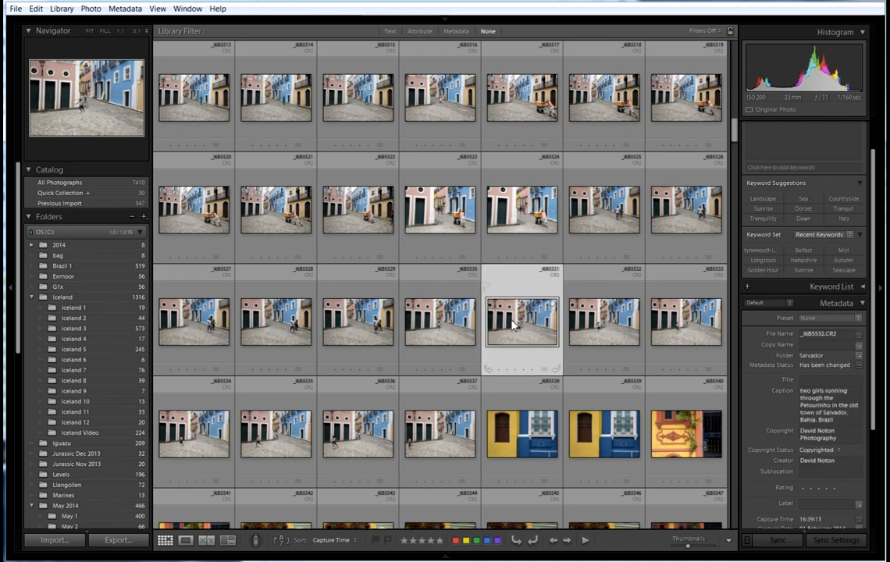
ctrl+click(435, 326)
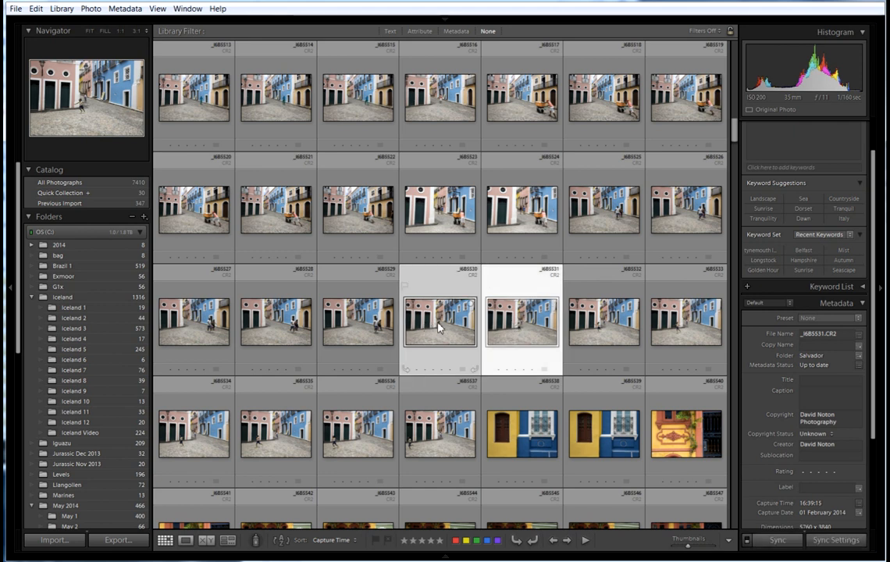
ctrl+click(591, 325)
ctrl+click(696, 332)
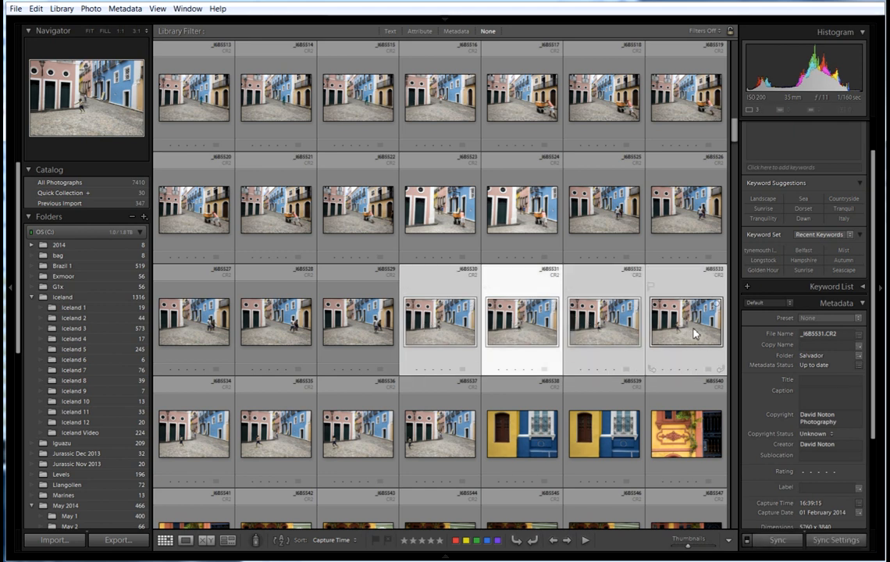
Open the four shots in Survey view and collapse both left and right side panels.
click(229, 543)
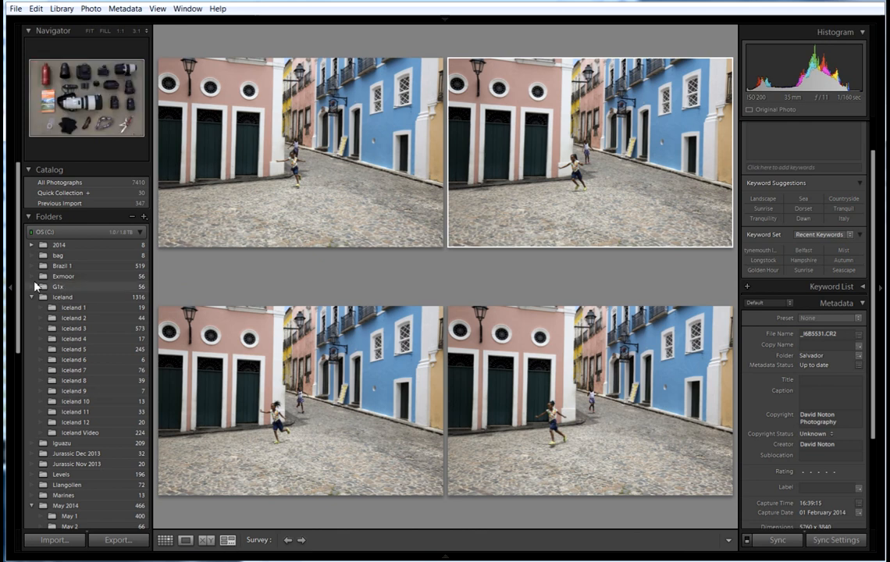
click(10, 289)
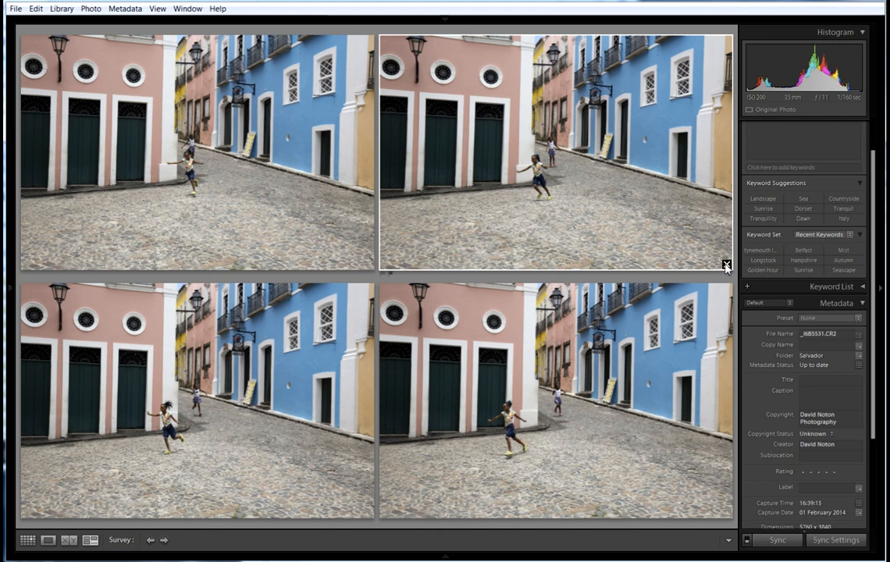
click(883, 292)
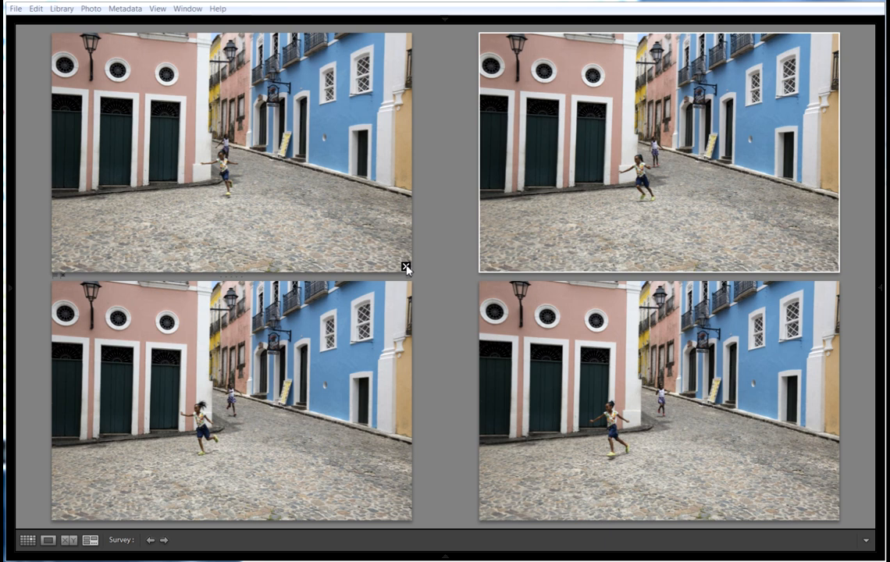
Drop two shots from Survey, then set the left remaining photo's flag to Flagged.
click(406, 267)
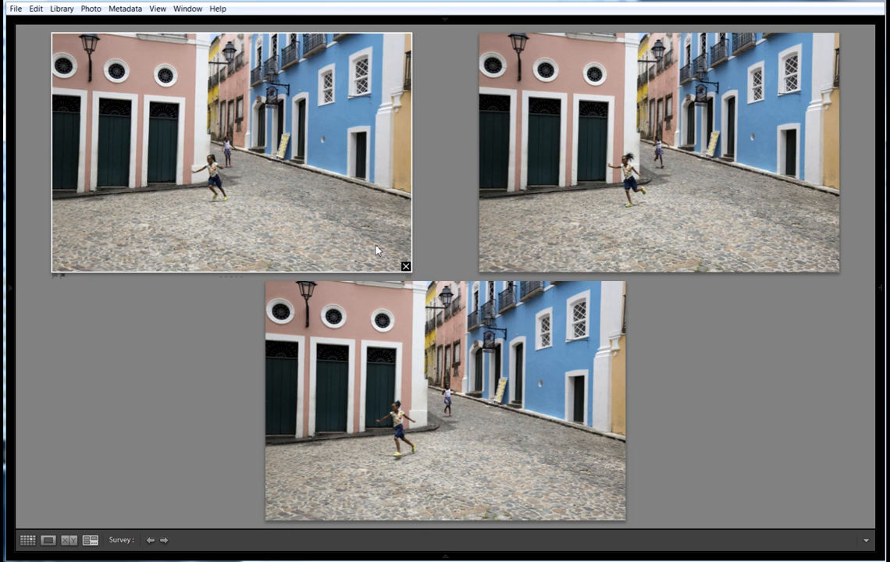
click(405, 266)
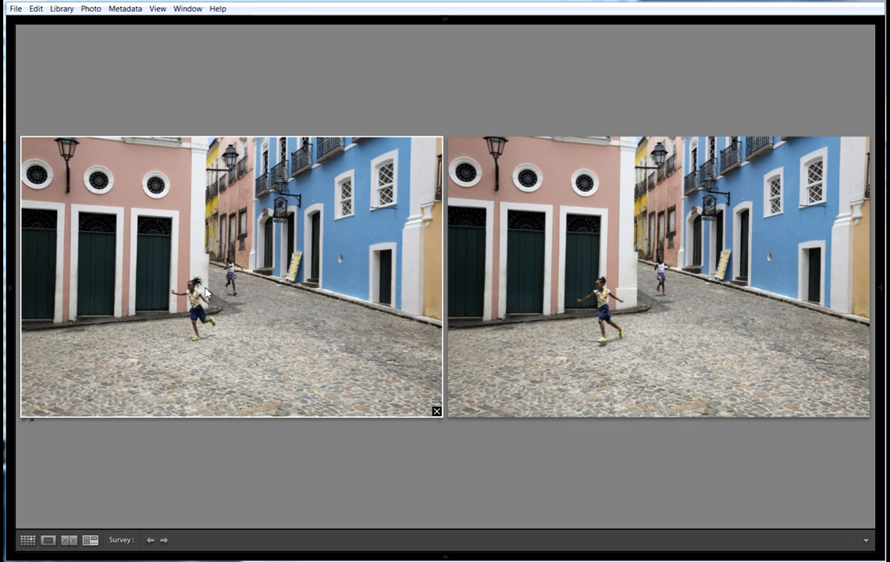
right_click(253, 281)
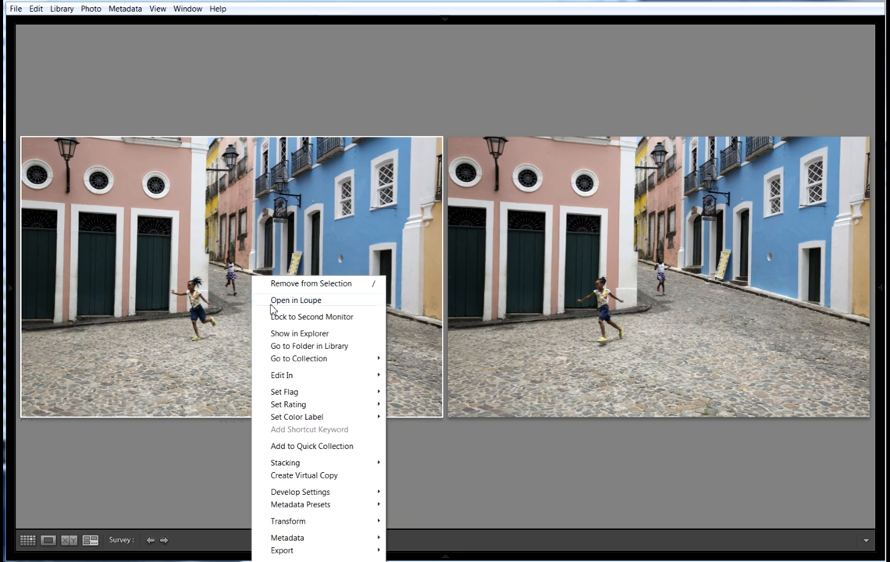
mouse_move(291, 393)
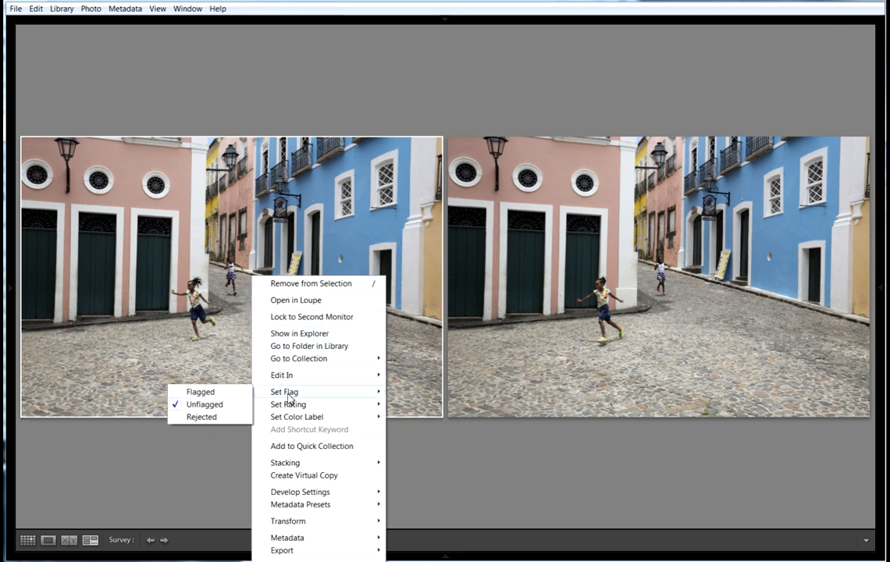
click(224, 398)
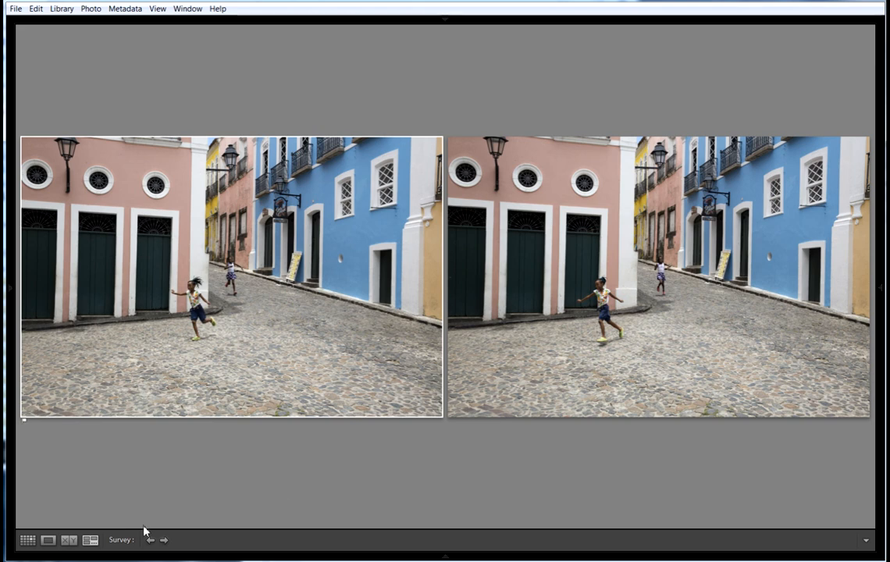
Switch to Grid view, restore both side panels, and Ctrl-click _I6B5533 to leave only _I6B5532 selected.
click(28, 541)
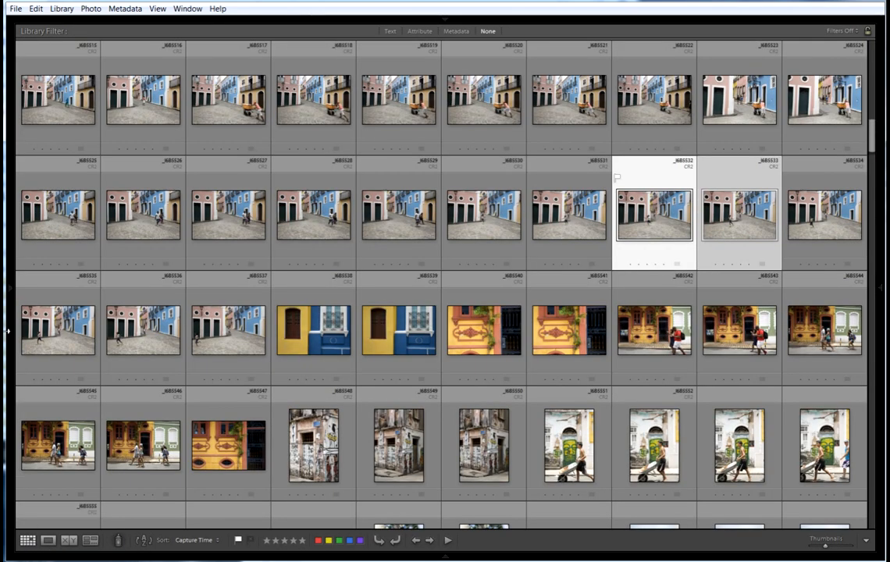
click(12, 291)
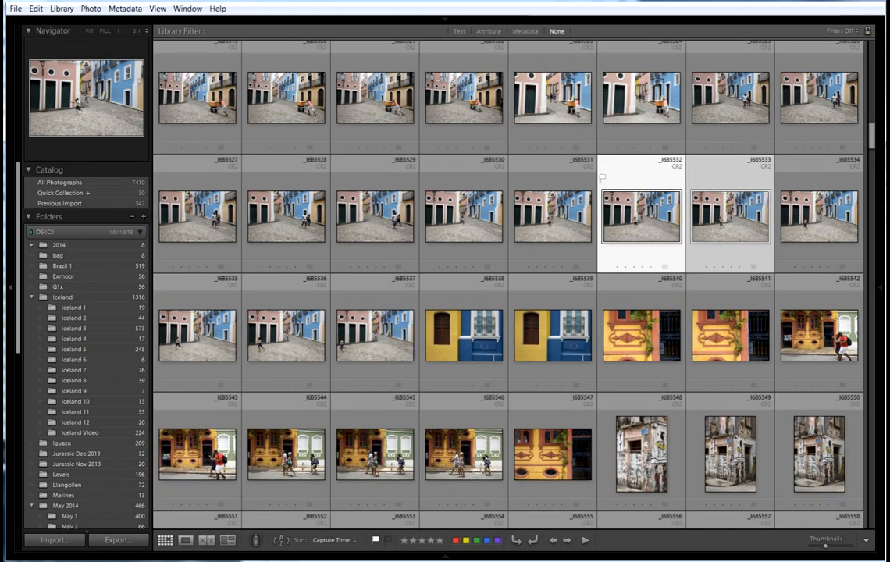
click(881, 293)
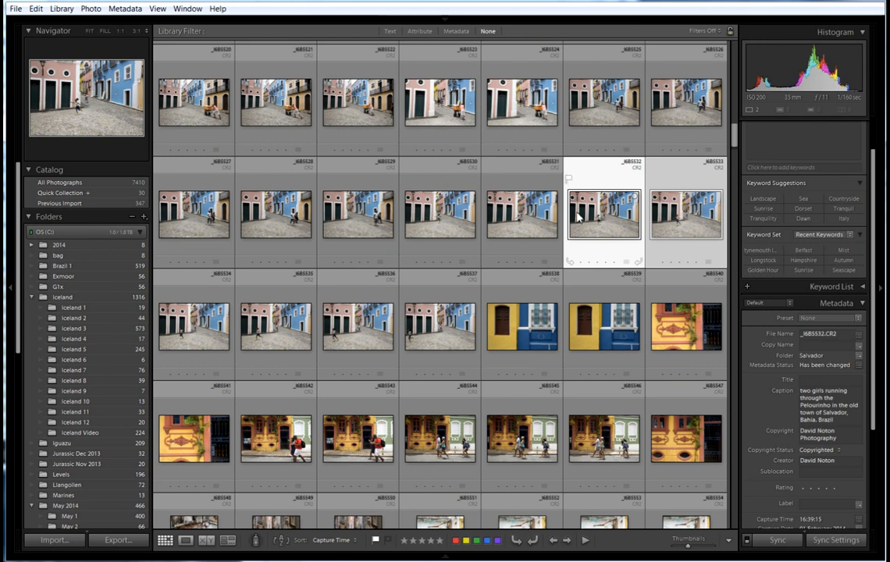
click(604, 214)
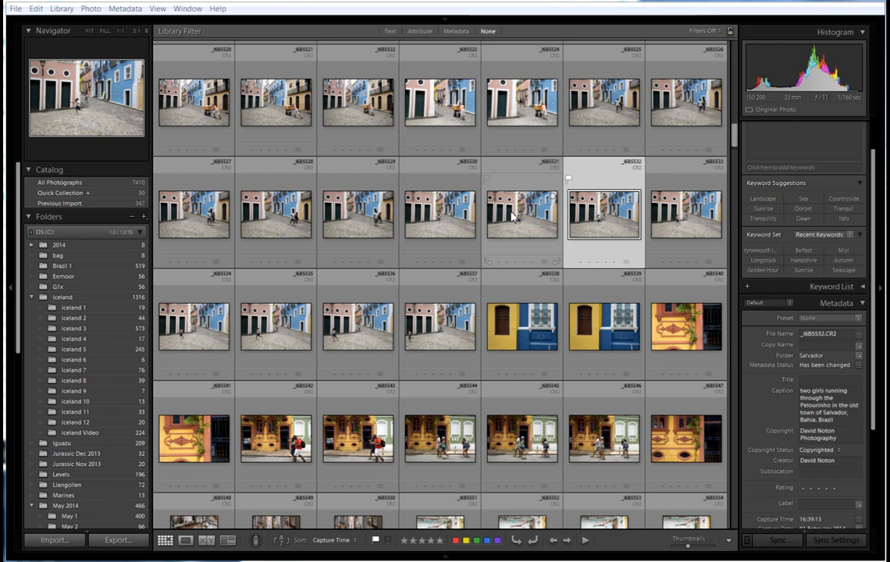
Select _I6B5530, _I6B5531 and _I6B5533 through _I6B5537, leaving the pick _I6B5532 out.
click(452, 220)
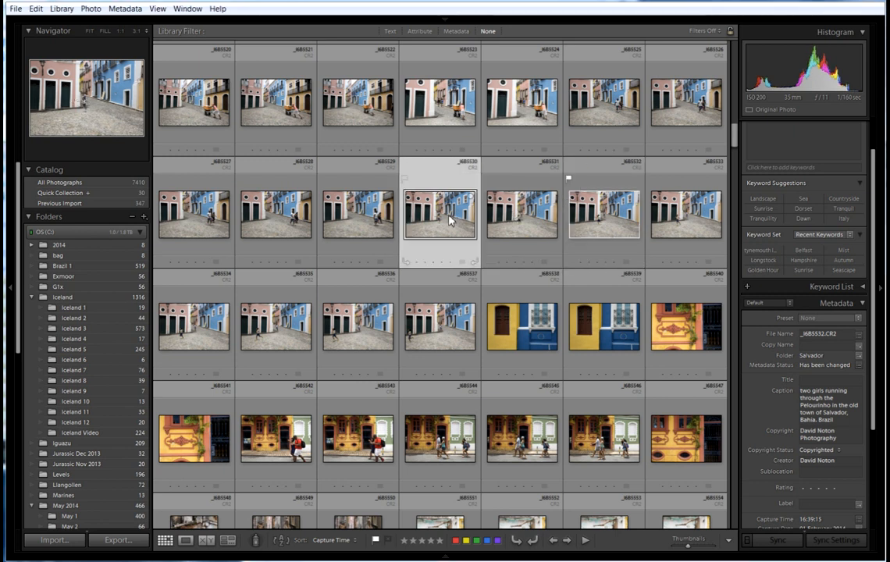
ctrl+click(511, 224)
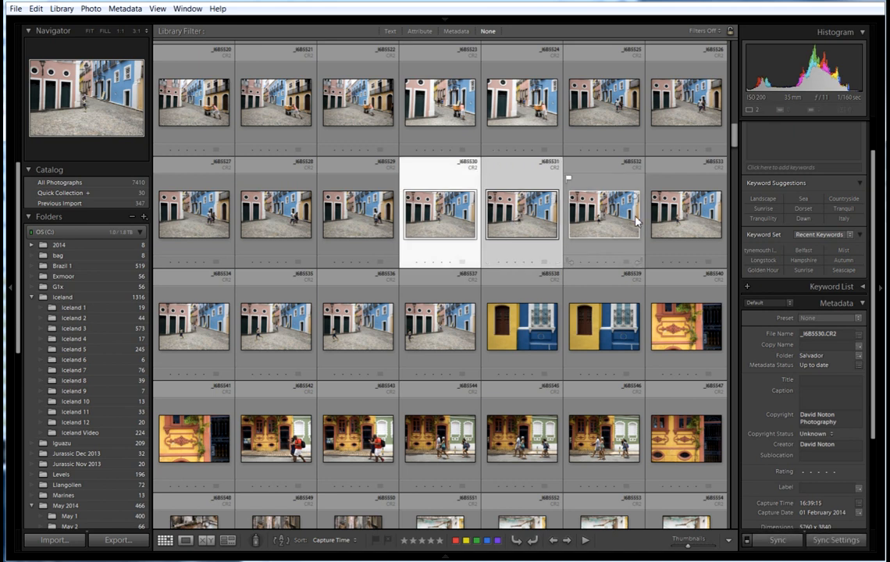
ctrl+click(219, 331)
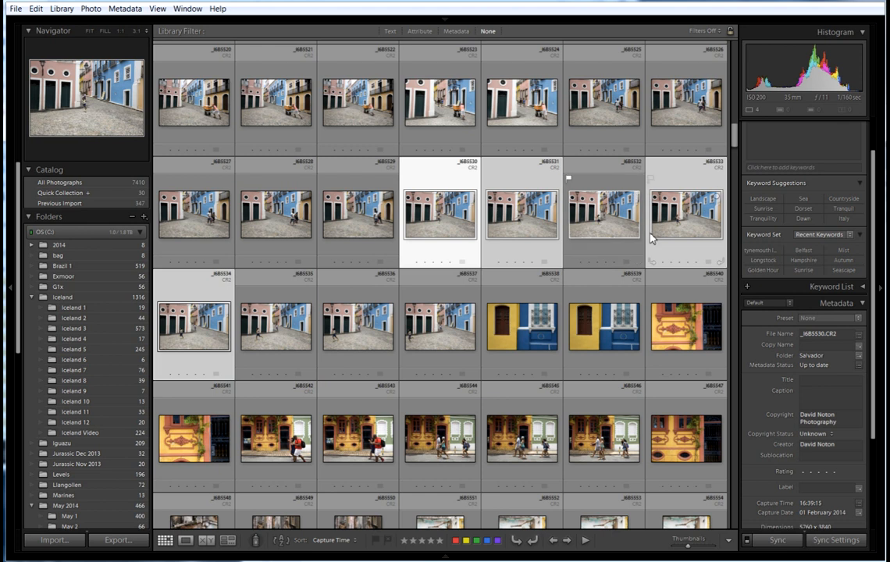
ctrl+click(282, 338)
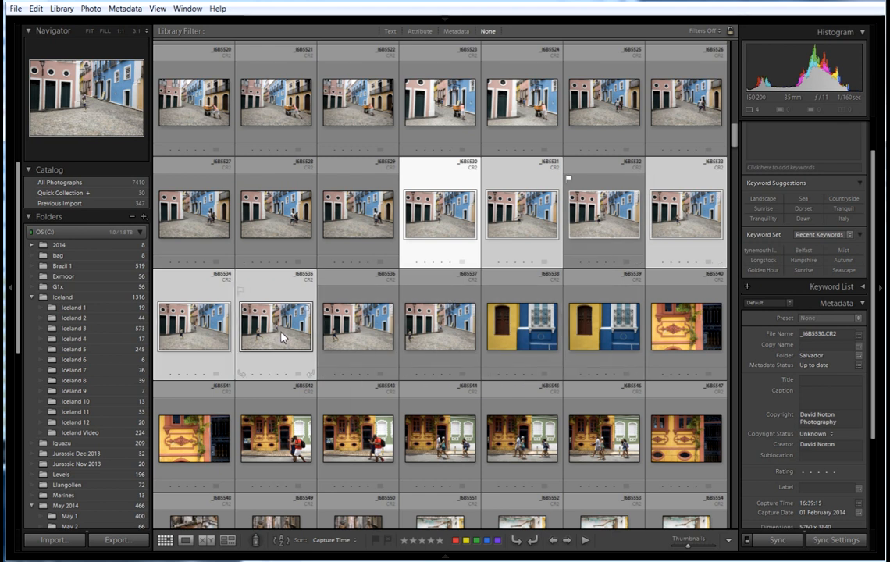
ctrl+click(358, 336)
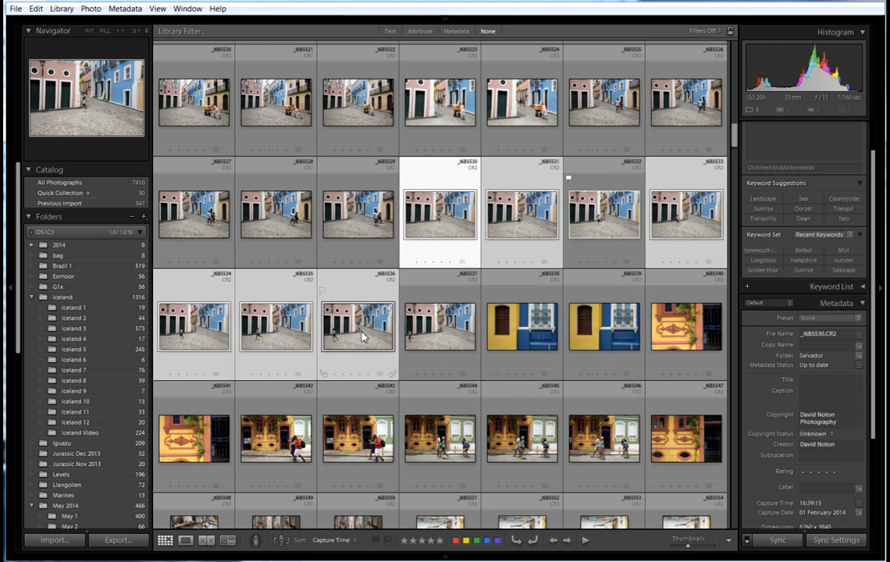
ctrl+click(438, 336)
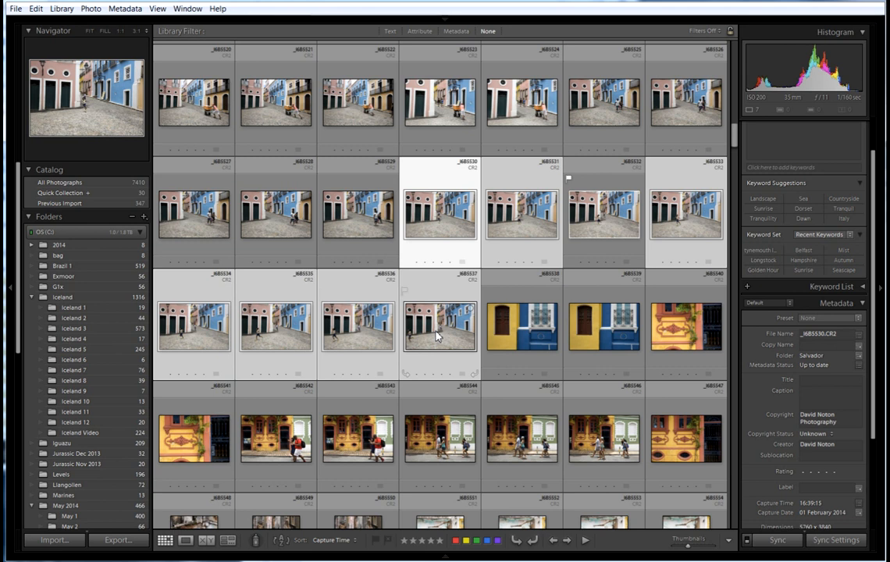
right_click(439, 225)
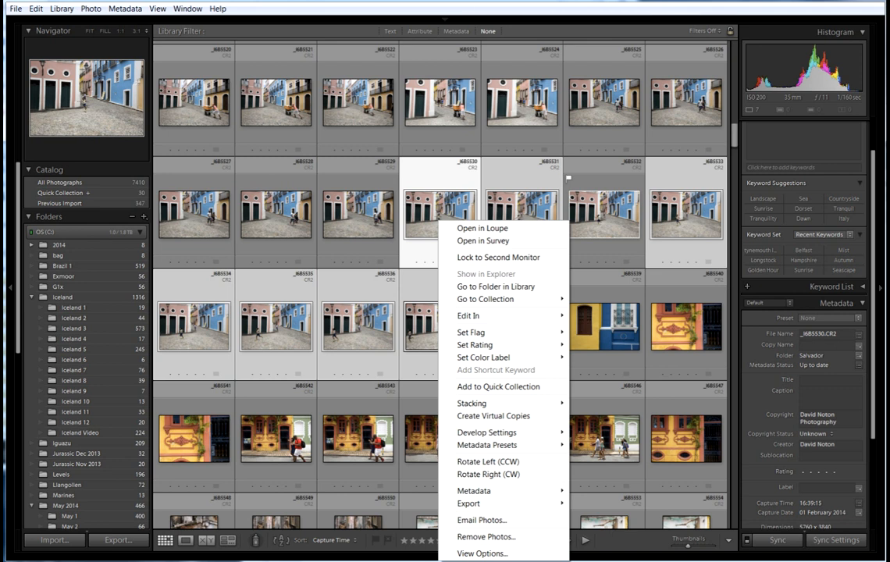
key(Escape)
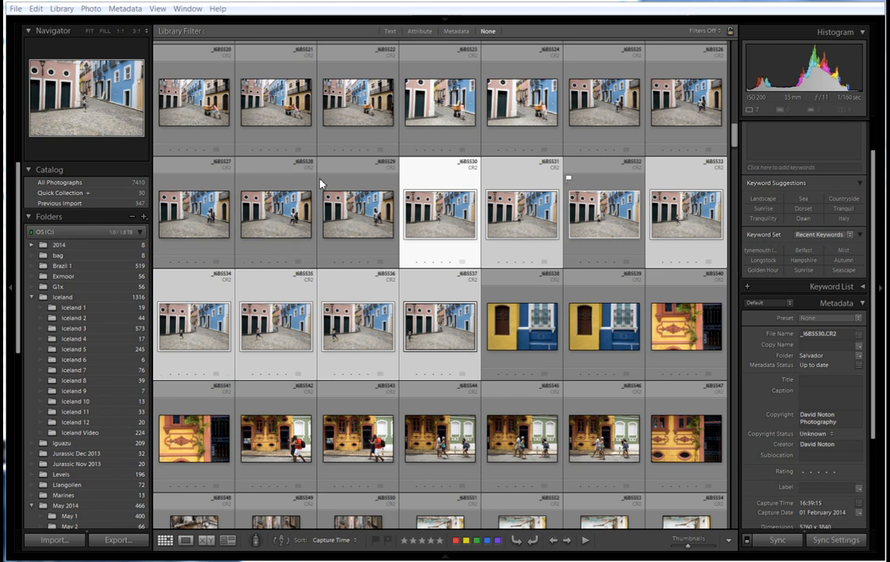
click(358, 6)
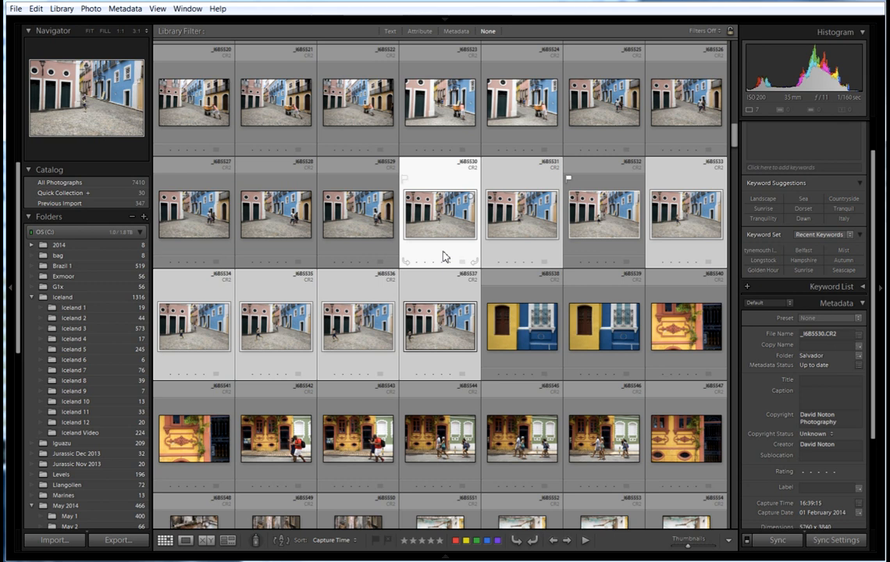
Delete the seven selected rejects from disk so only the flagged shot remains.
key(Delete)
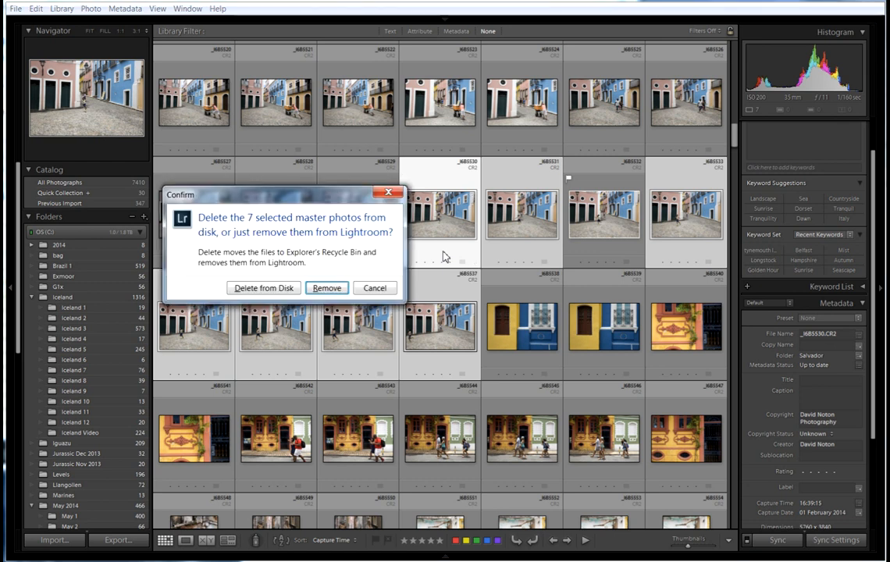
click(269, 289)
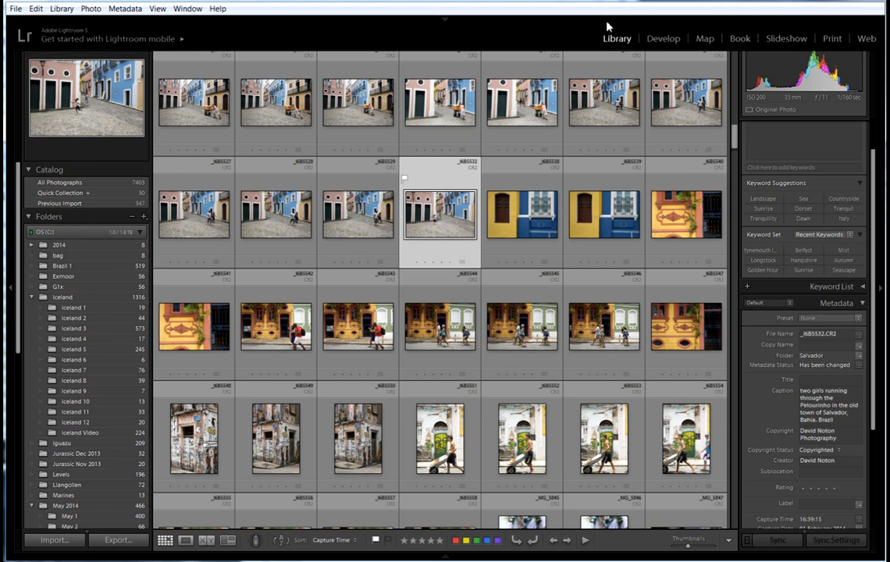
Open the flagged running-girl shot in Develop and show the Lens Corrections Basic options.
click(664, 40)
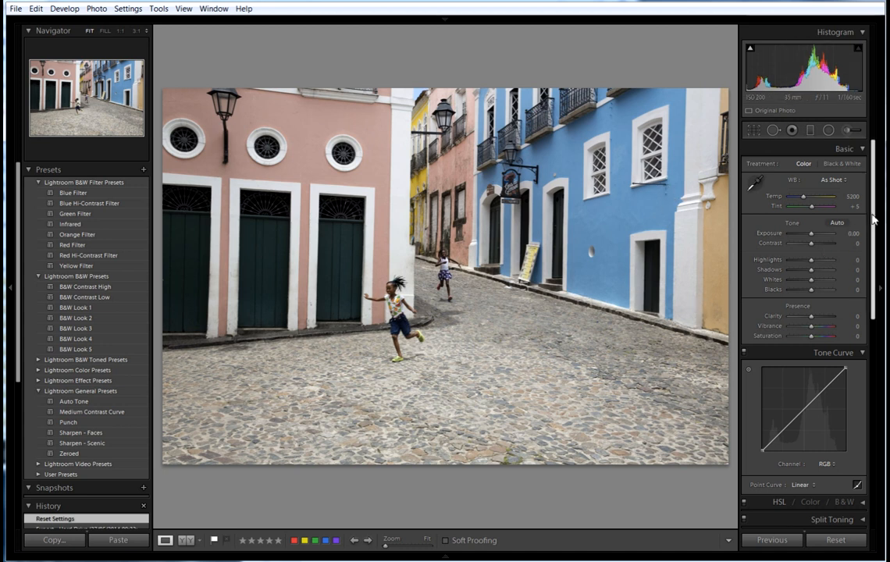
scroll(876, 268, down, 3)
drag(876, 268, 876, 426)
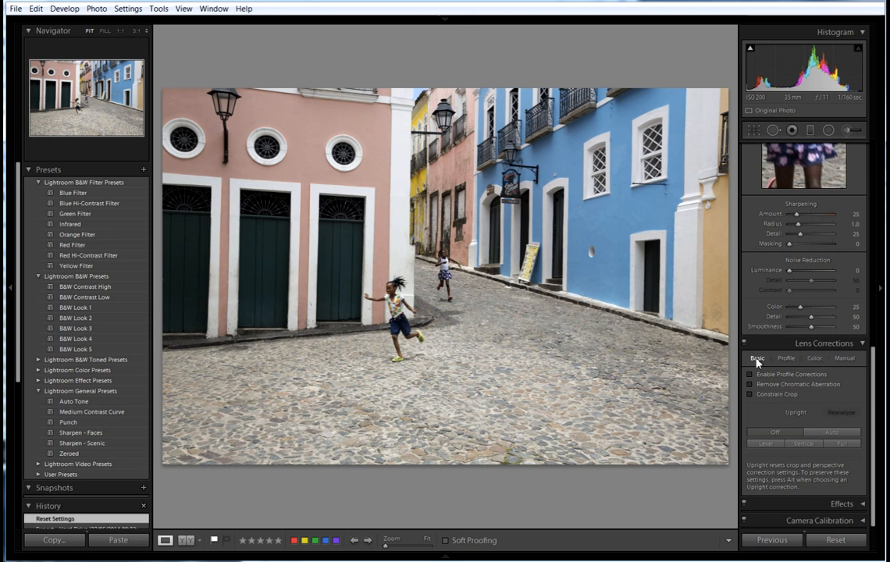
Apply the Vertical Upright perspective correction to straighten the building walls.
click(803, 443)
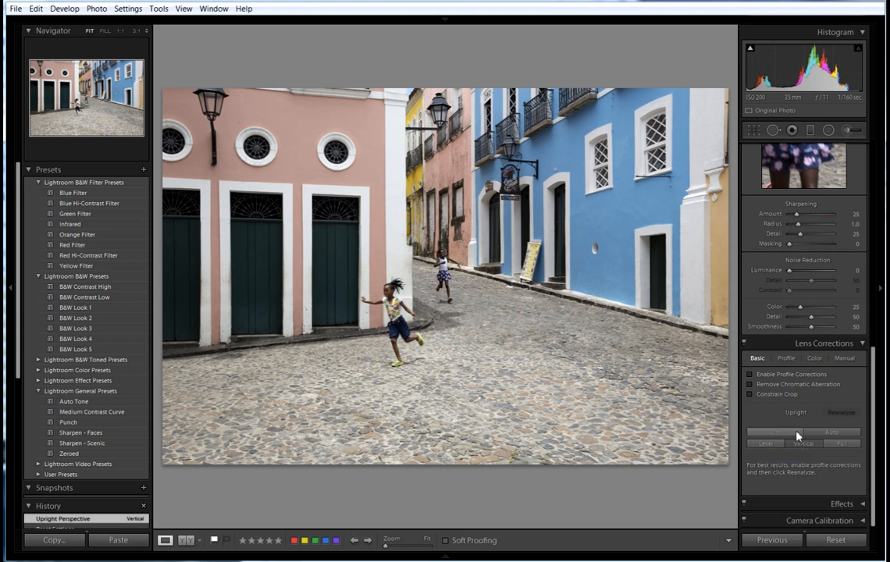
drag(874, 350, 843, 137)
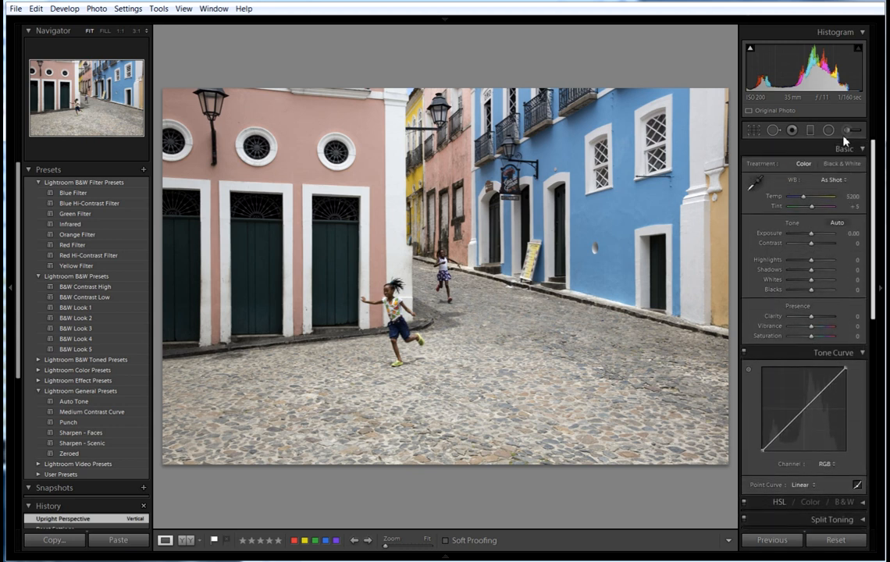
Crop with the As Shot aspect locked, pulling the bottom-right corner slightly inward.
click(754, 133)
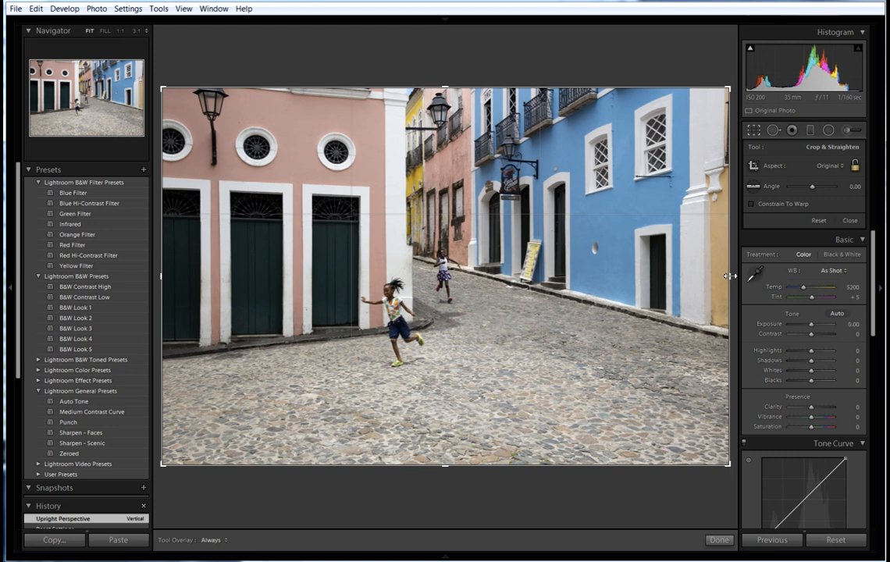
click(856, 166)
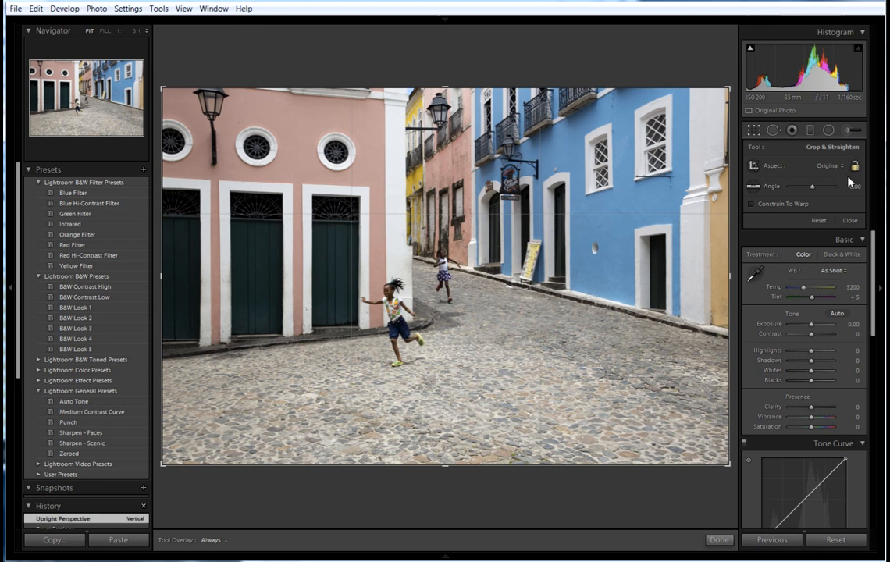
mouse_move(737, 471)
mouse_down()
mouse_move(724, 461)
mouse_move(754, 468)
mouse_up()
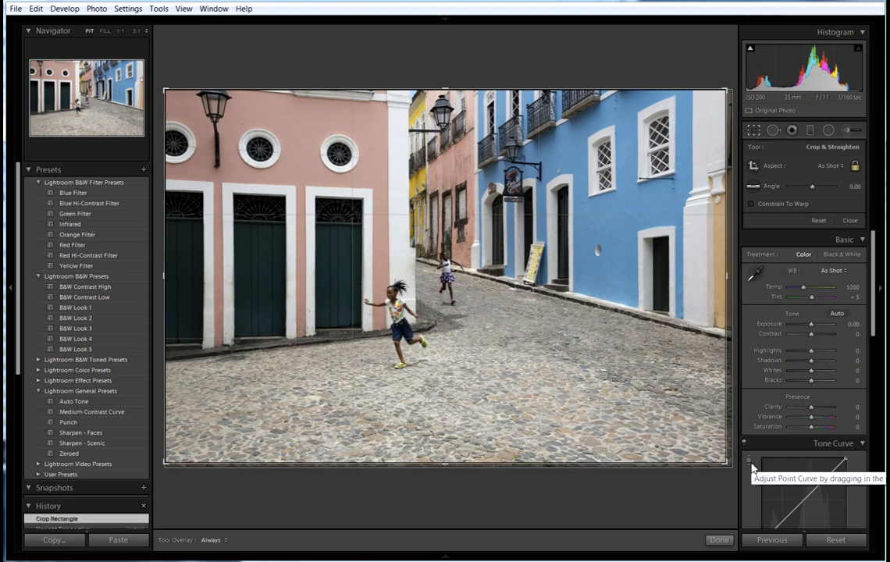
Undo the crop and recrop with a Custom aspect, raising the bottom to cut the cobblestones.
key(ctrl+z)
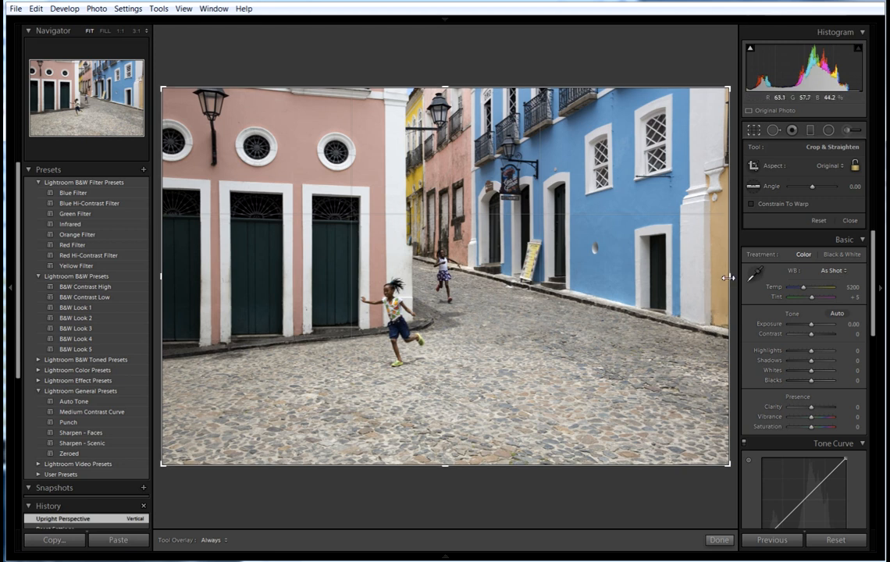
drag(730, 275, 728, 275)
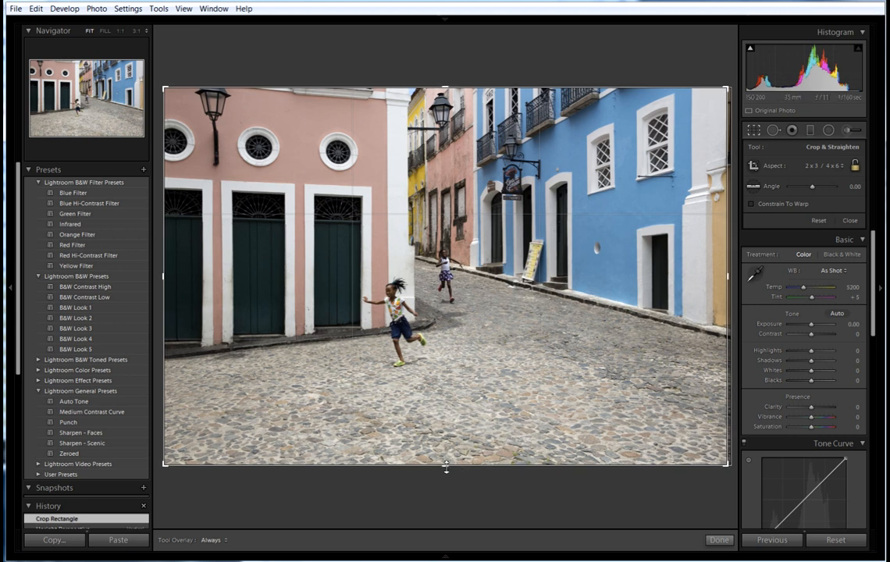
drag(446, 467, 445, 440)
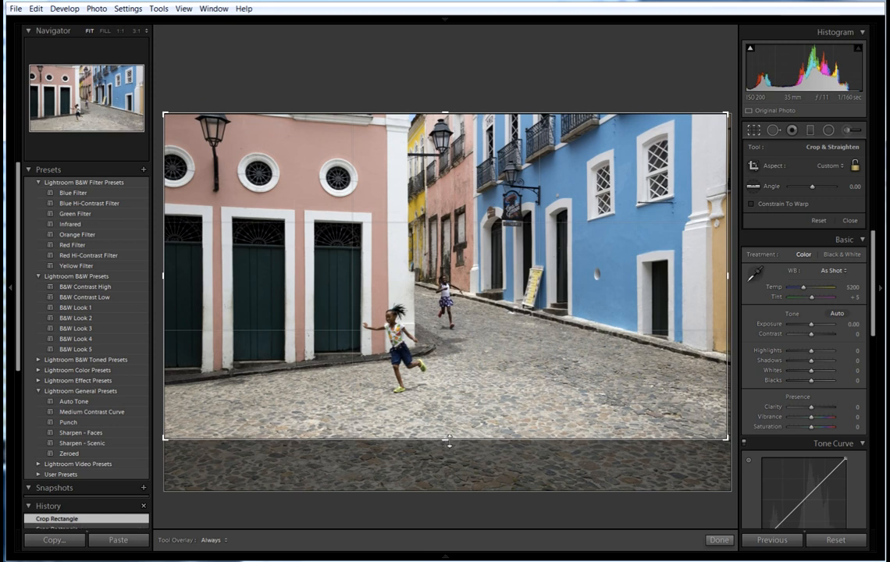
click(720, 540)
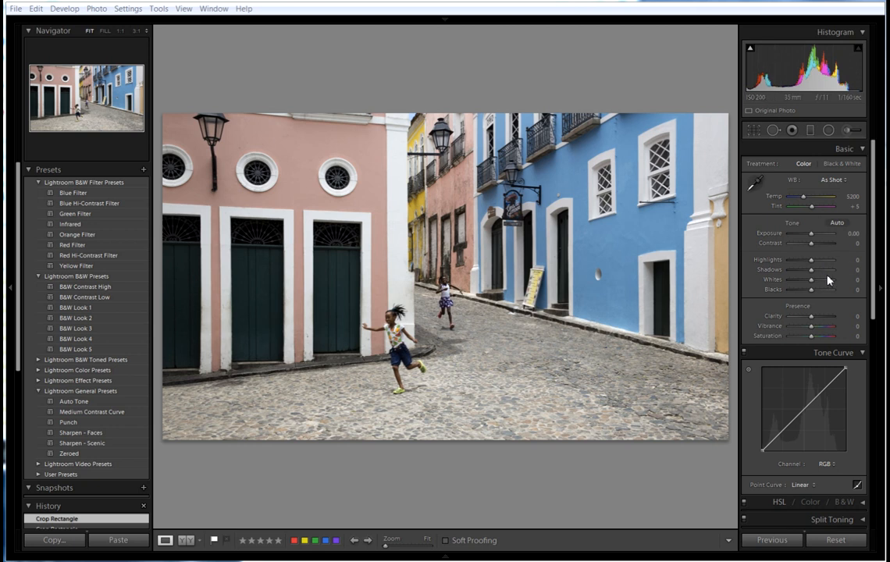
mouse_move(873, 179)
mouse_down()
mouse_move(873, 187)
mouse_move(873, 176)
mouse_up()
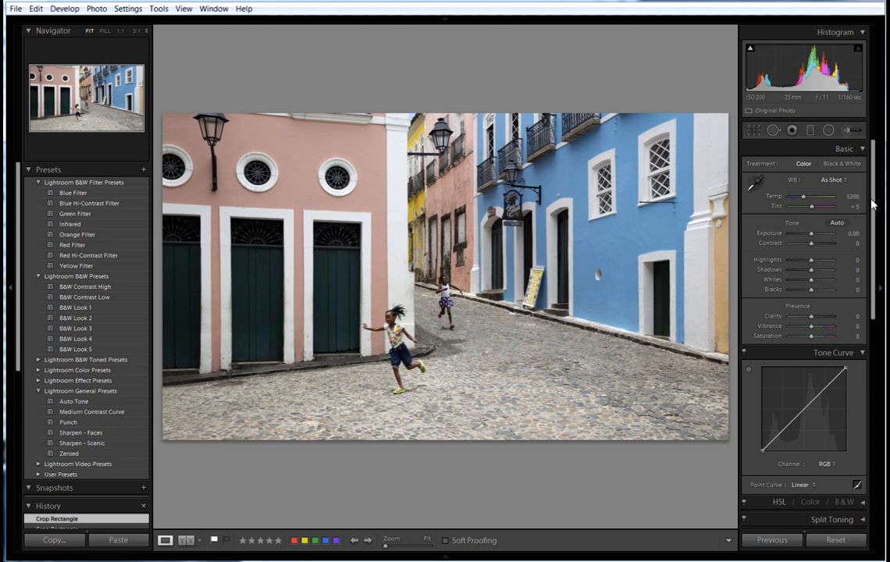
scroll(874, 208, down, 1)
scroll(874, 208, down, 1)
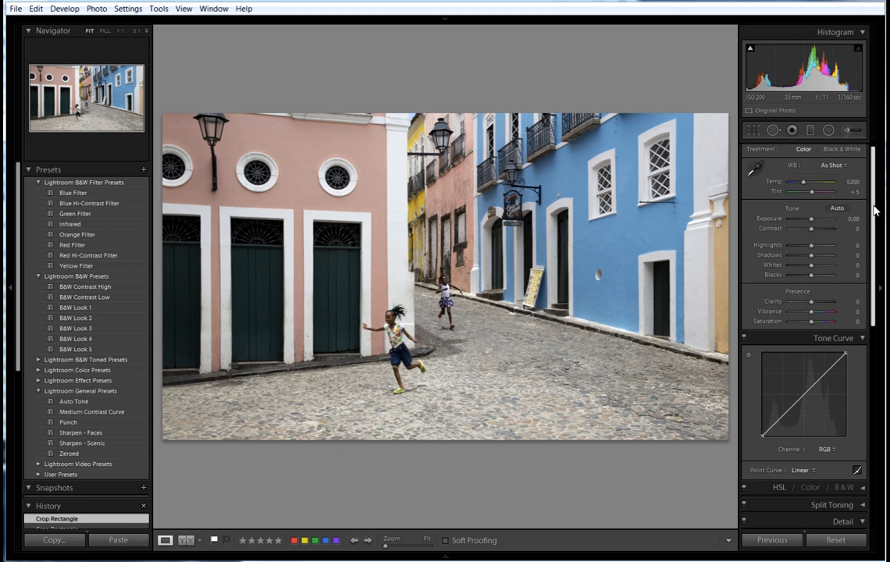
drag(875, 209, 874, 193)
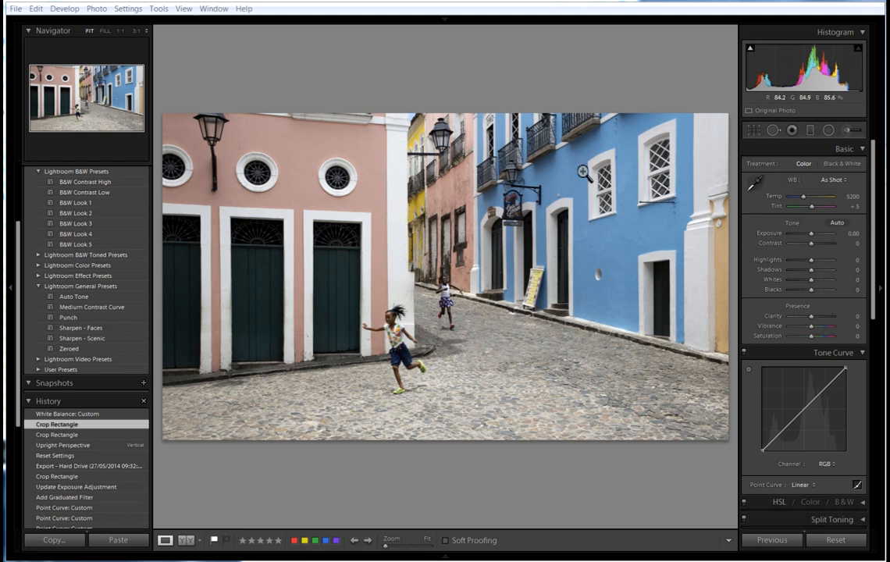
click(755, 185)
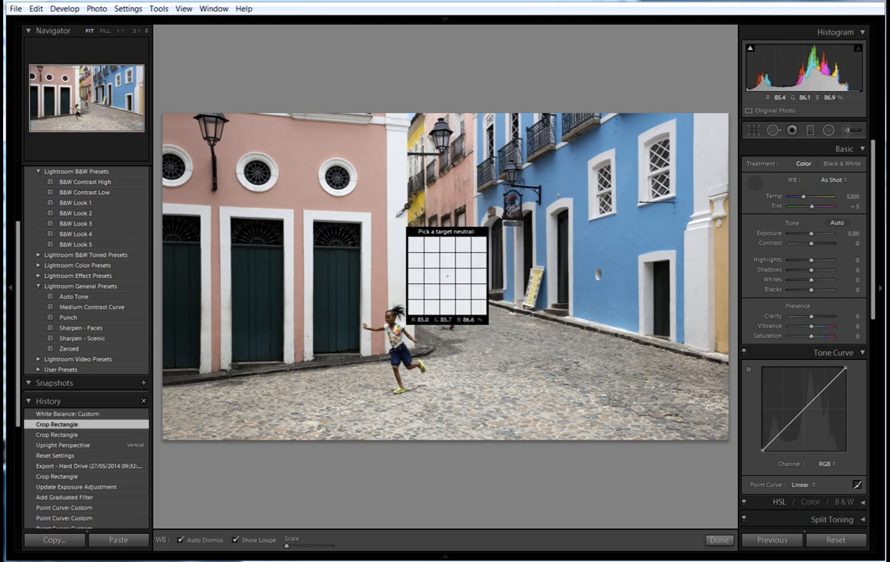
click(399, 218)
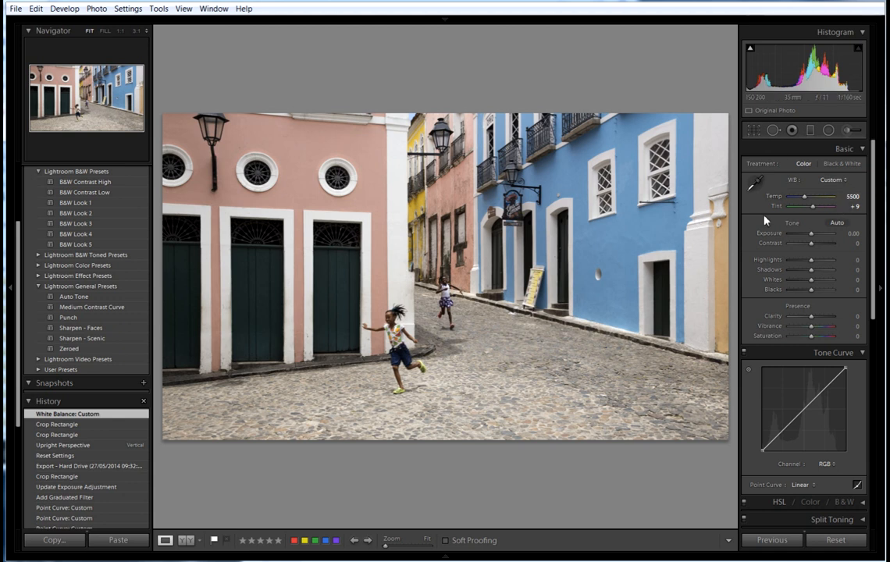
click(61, 426)
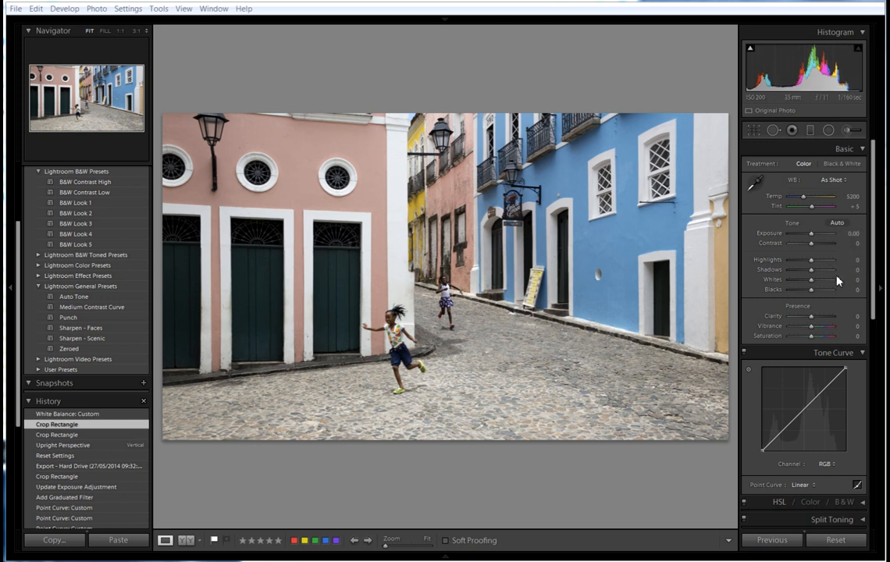
mouse_move(752, 51)
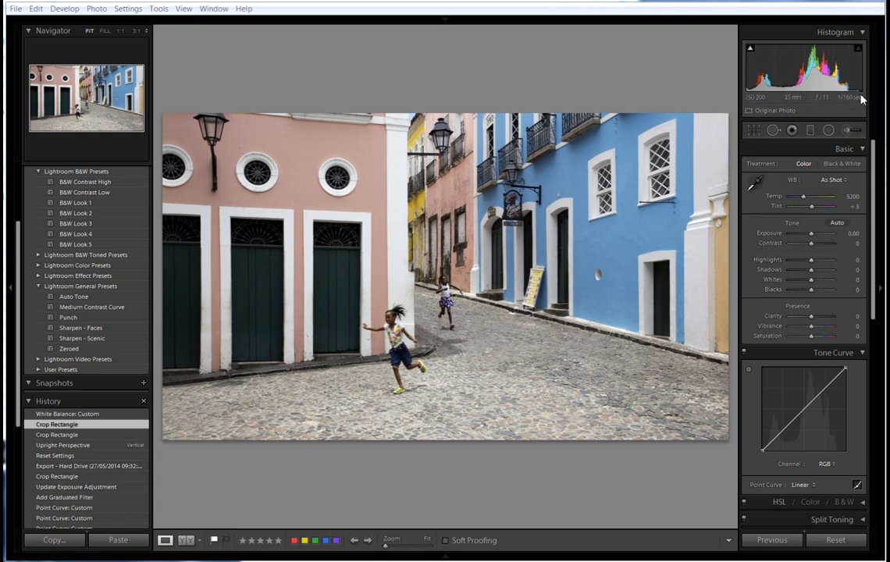
Raise Whites to +19 while watching the highlight clipping preview.
alt+click(813, 279)
mouse_move(813, 283)
mouse_down()
mouse_move(833, 286)
mouse_move(817, 285)
mouse_up()
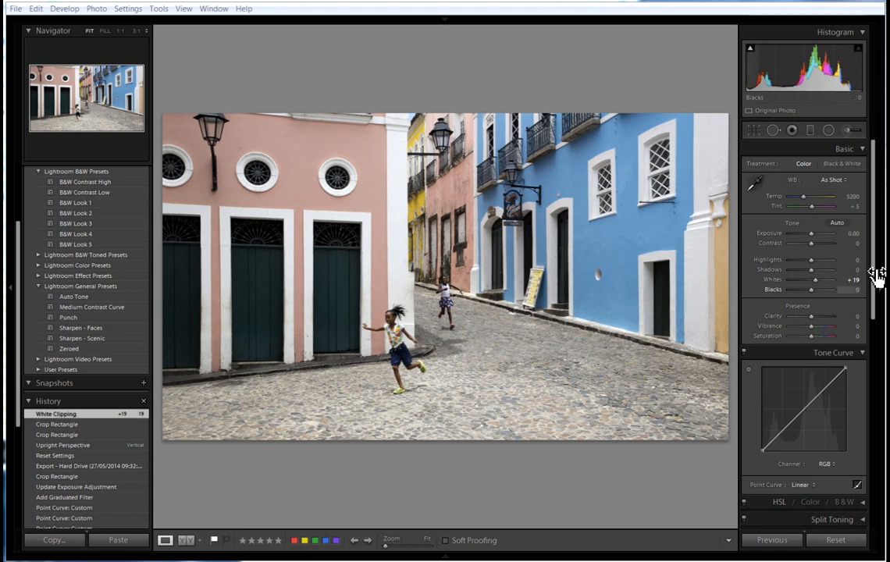
drag(875, 277, 873, 308)
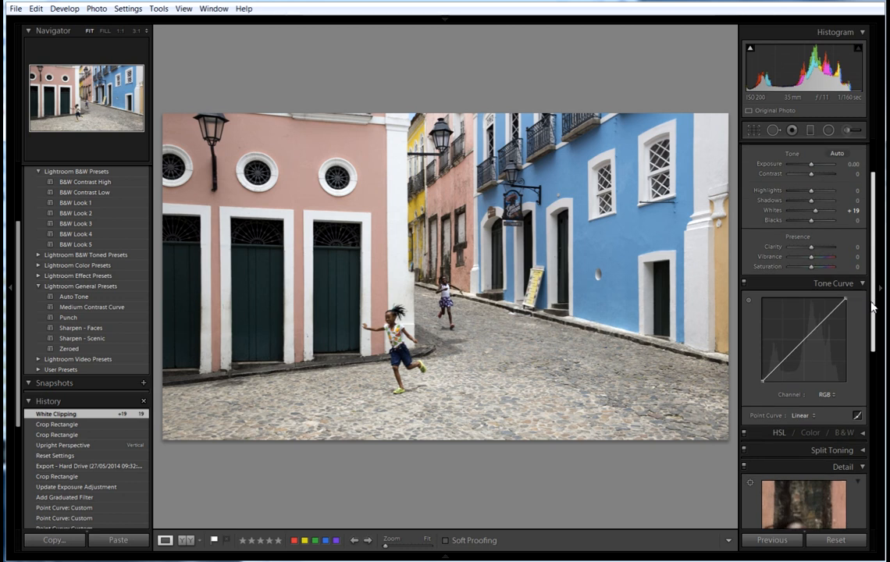
click(814, 417)
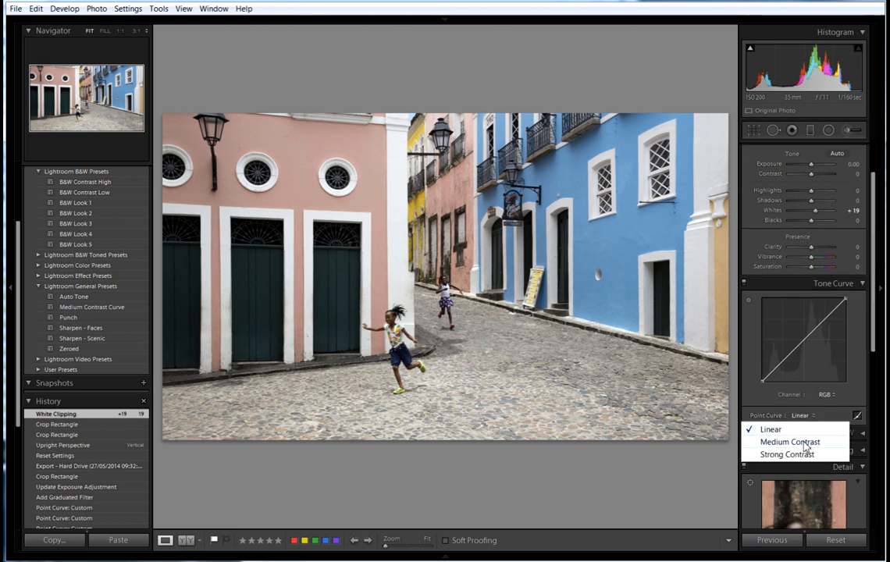
click(790, 442)
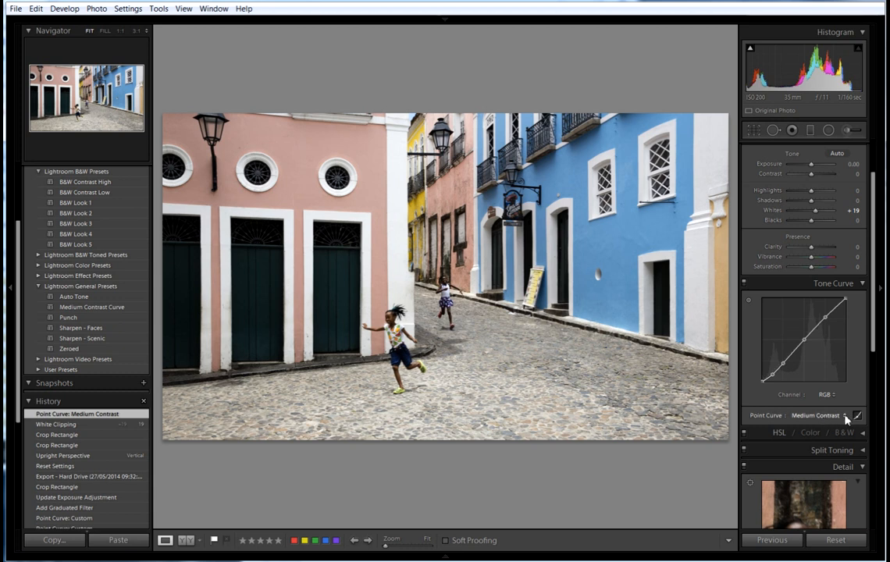
click(848, 419)
click(775, 429)
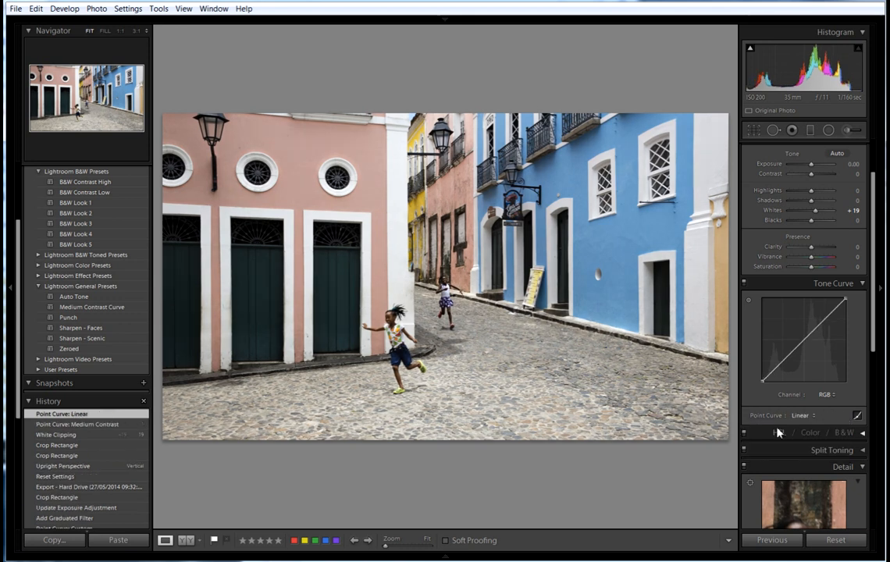
Add upper and shadow points for a gentle S tone curve, then raise Vibrance to about +10.
click(825, 318)
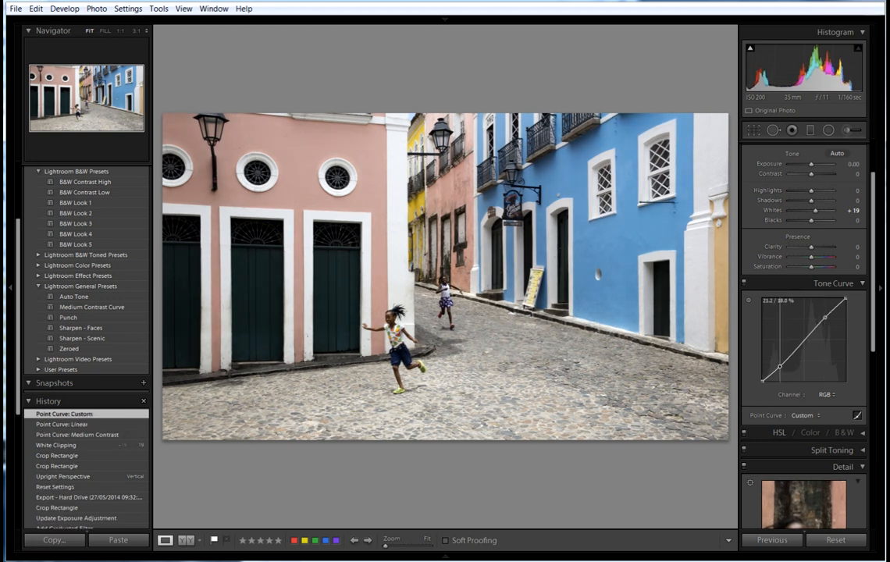
click(774, 372)
drag(774, 373, 774, 372)
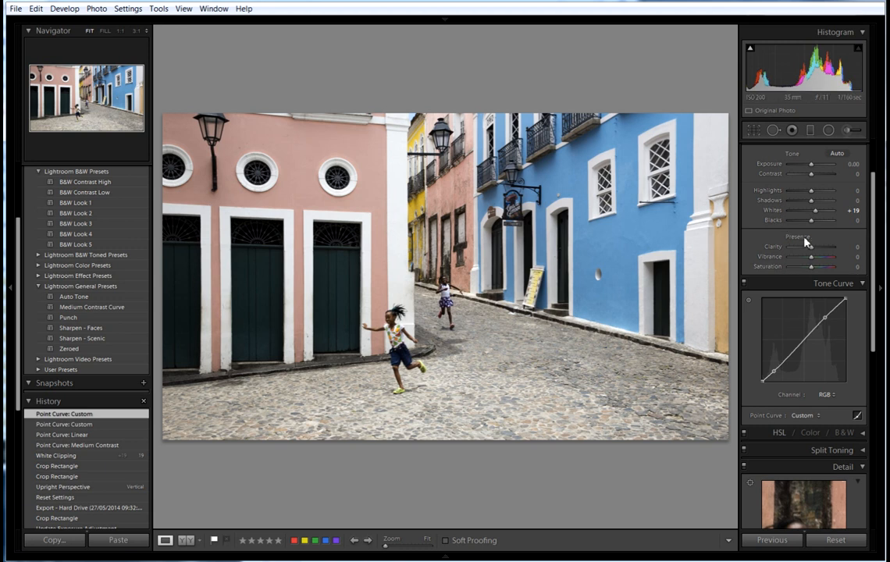
drag(811, 258, 814, 258)
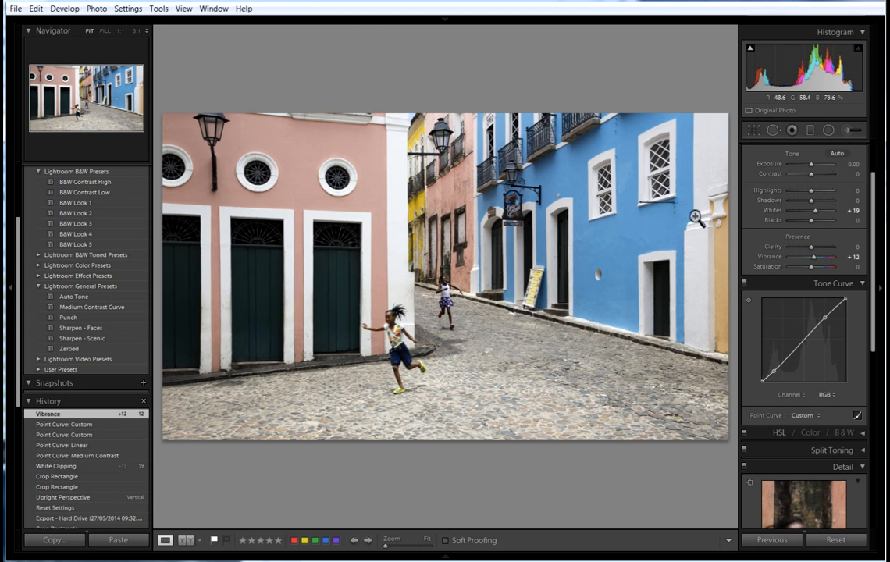
Preview Vibrance at +100, then settle it back at +12.
mouse_move(813, 257)
mouse_down()
mouse_move(842, 264)
mouse_move(812, 261)
mouse_up()
drag(812, 261, 813, 262)
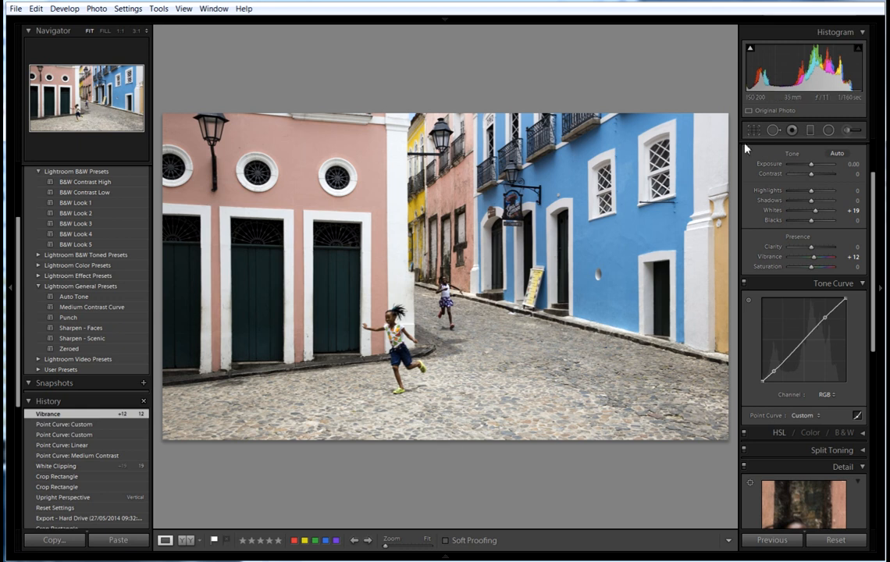
Add a graduated filter over the bottom cobblestones with Exposure -0.29 and Contrast 24.
click(812, 134)
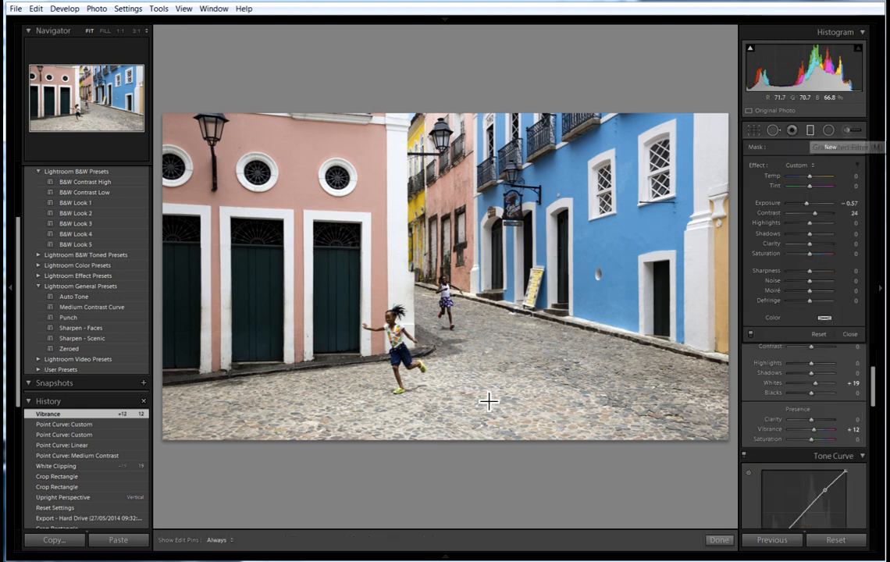
drag(456, 446, 453, 386)
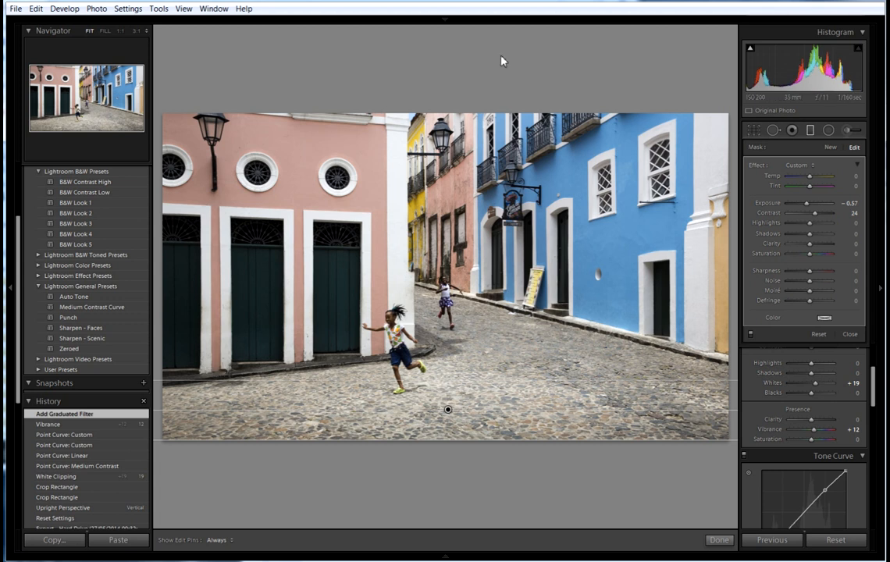
drag(807, 203, 808, 205)
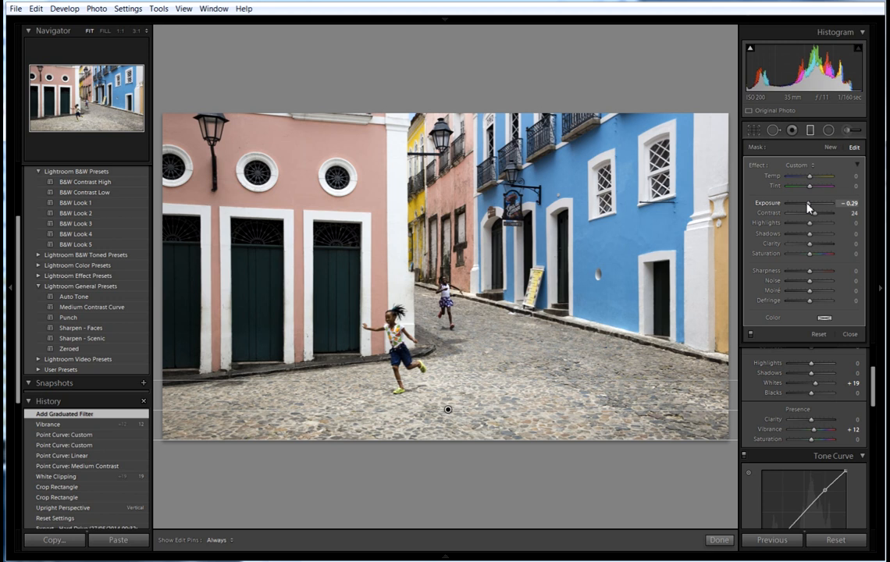
drag(808, 207, 809, 207)
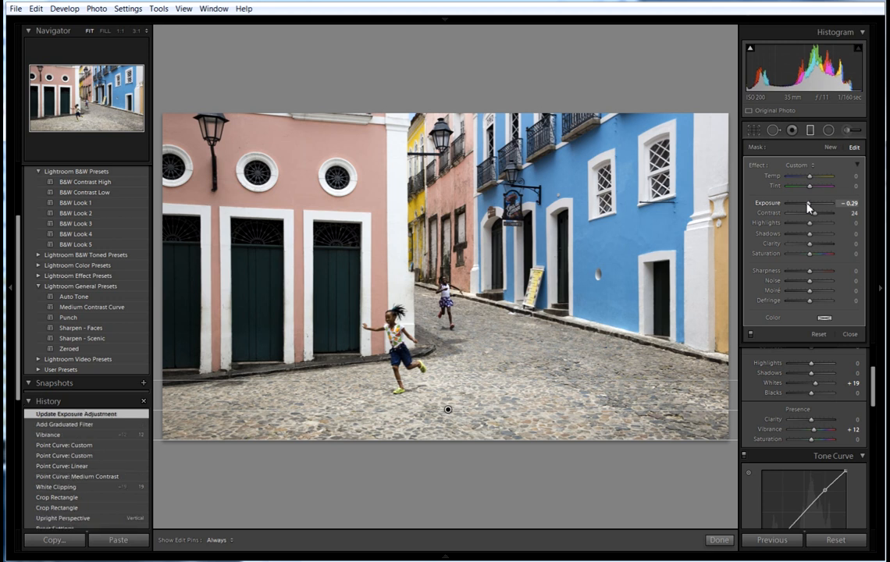
click(723, 540)
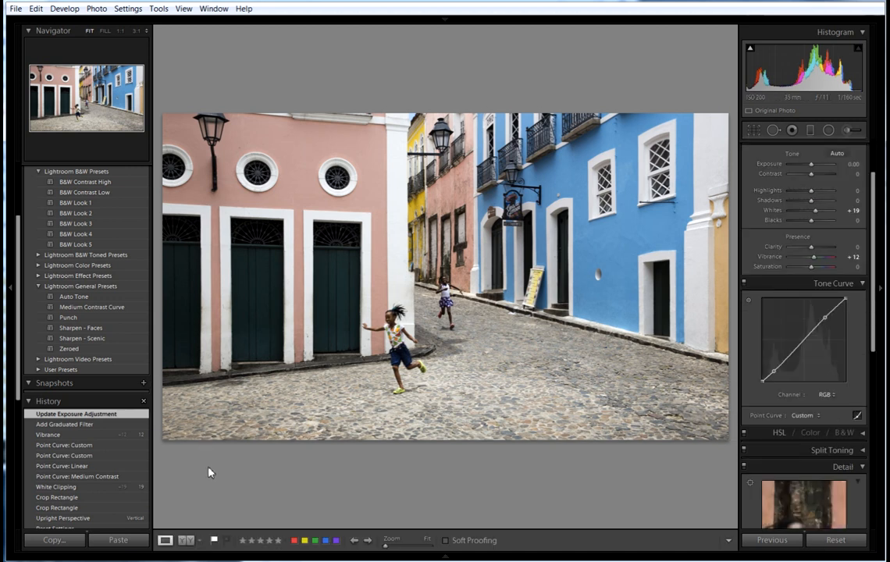
Compare the edited photo with the original side by side, then return to single Loupe view.
click(186, 541)
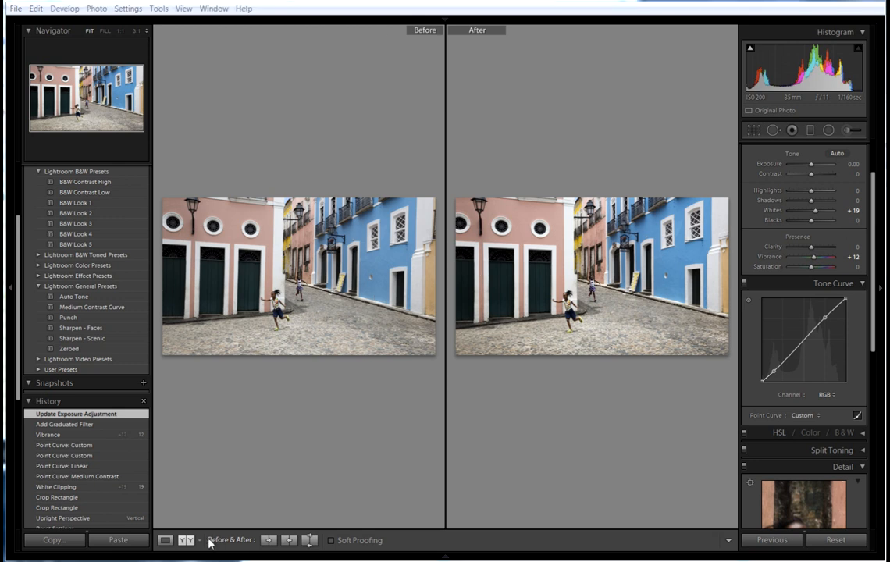
click(165, 540)
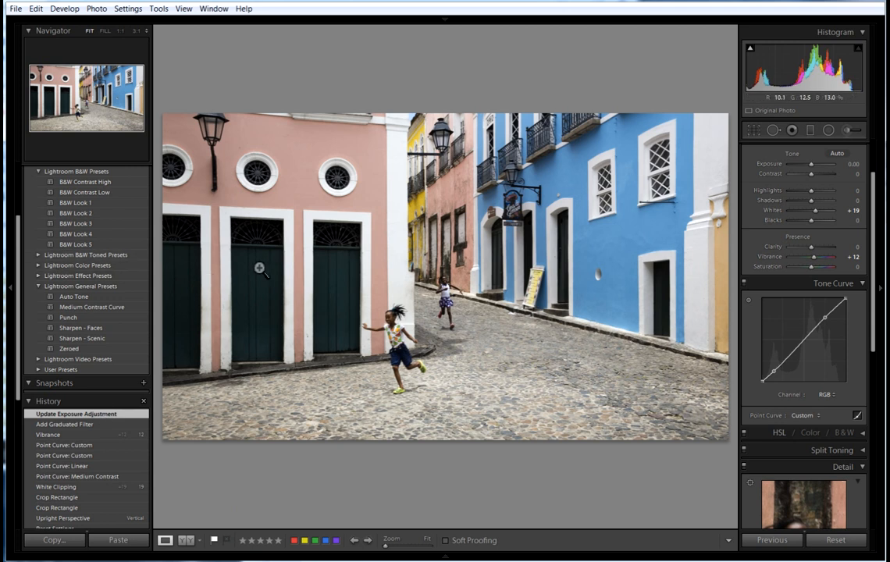
click(97, 338)
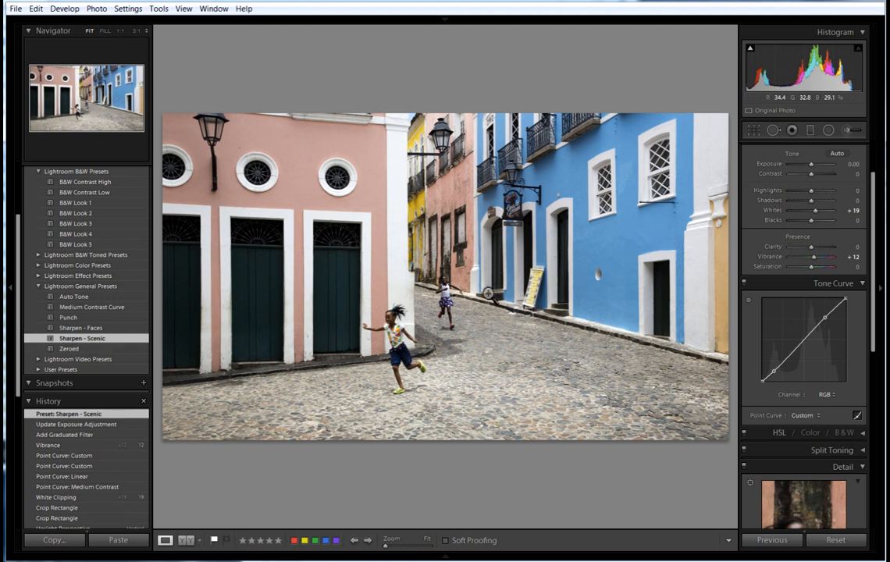
drag(875, 255, 881, 364)
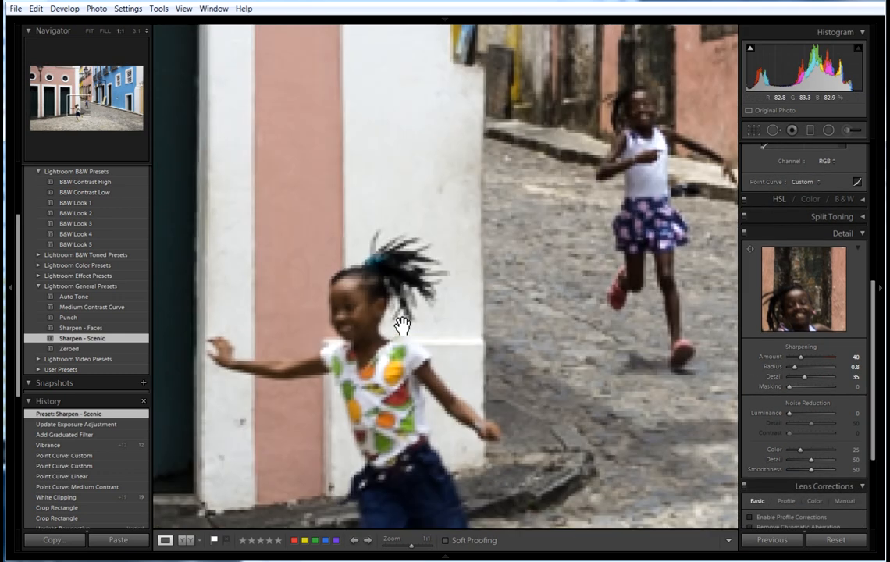
click(396, 318)
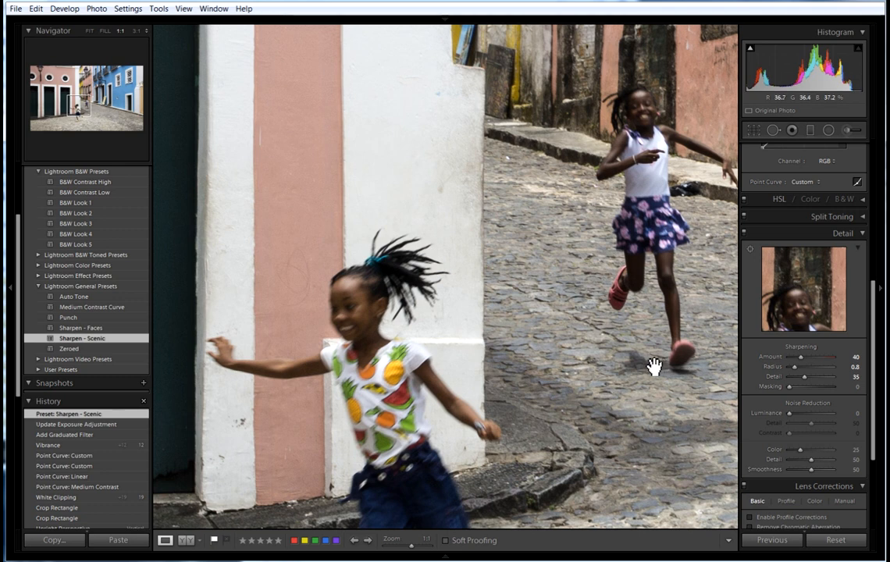
Fit the photo in view and raise sharpening Masking to 7 while previewing the edge mask.
click(578, 343)
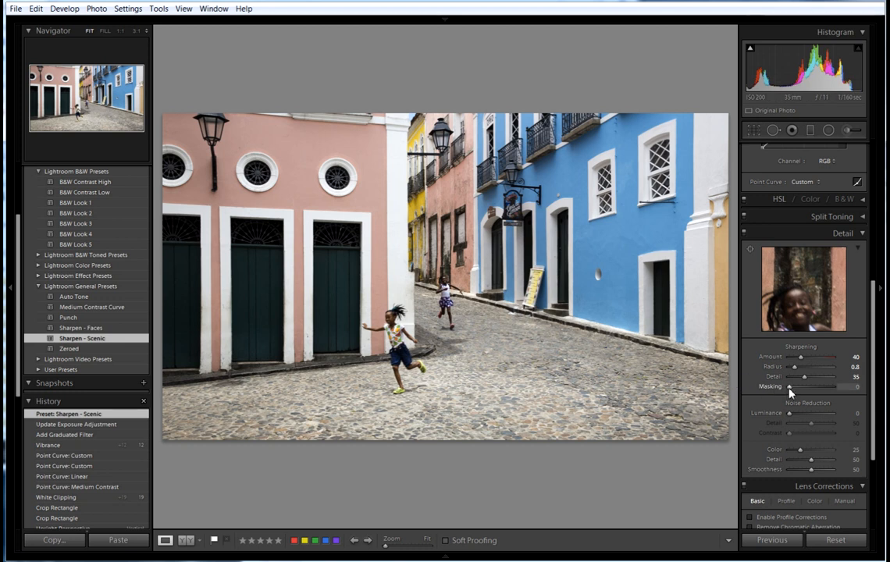
key(alt)
drag(790, 391, 794, 391)
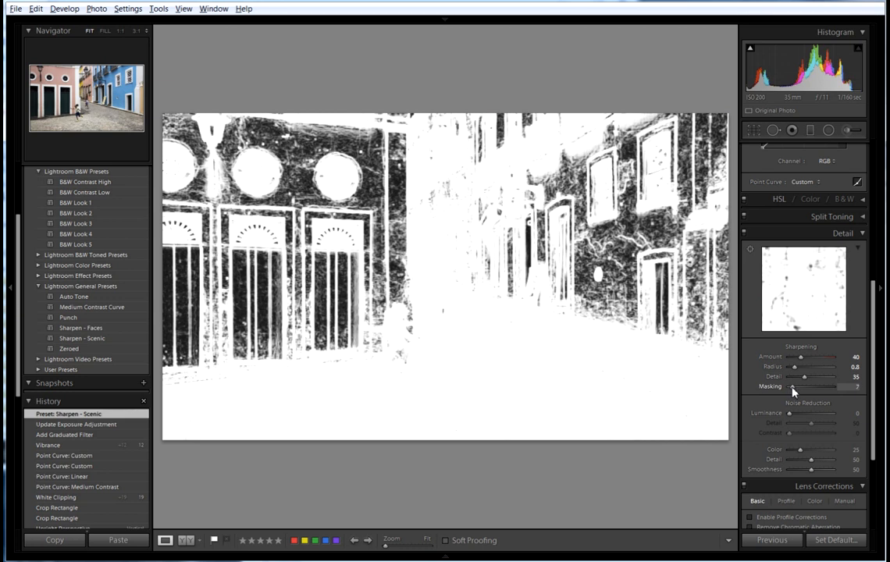
drag(794, 391, 794, 391)
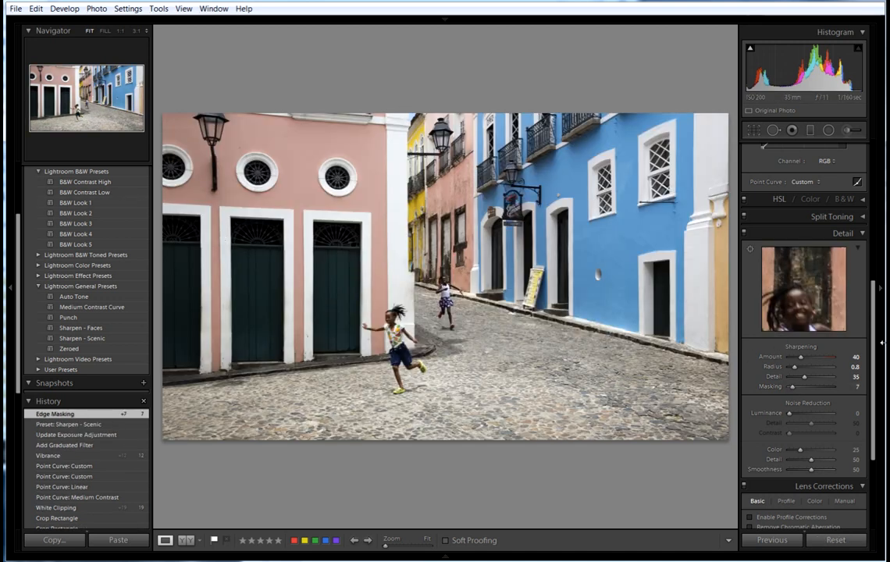
drag(875, 343, 874, 301)
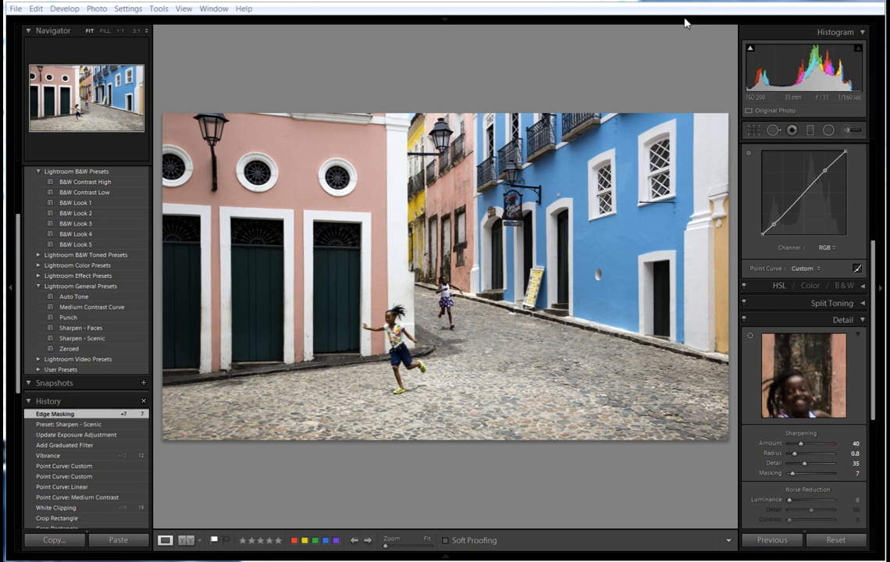
Return to the Library grid and bring up the Export dialog for this photo.
click(448, 17)
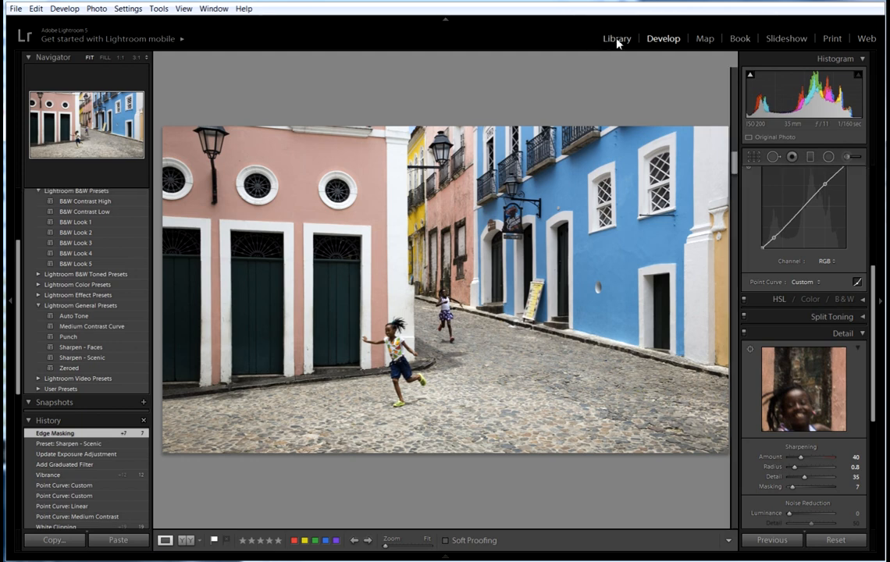
click(617, 40)
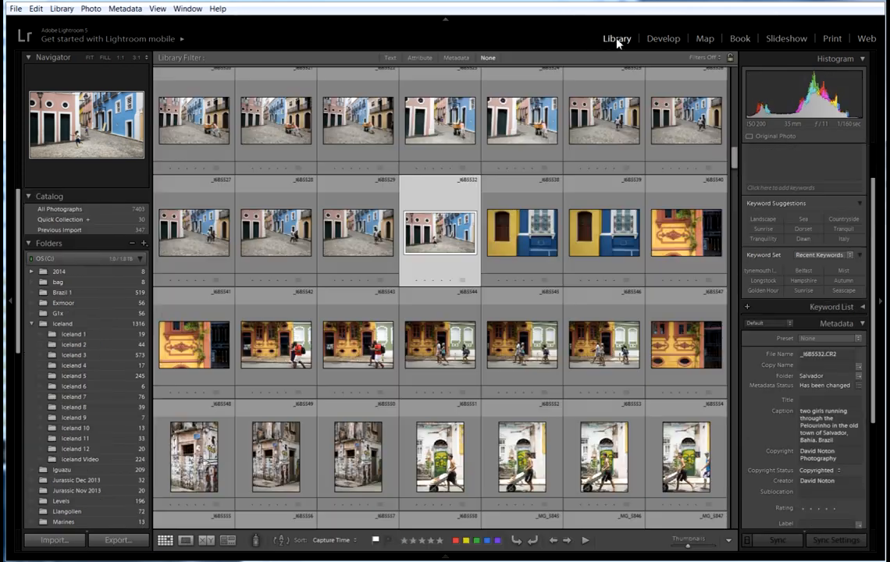
click(120, 540)
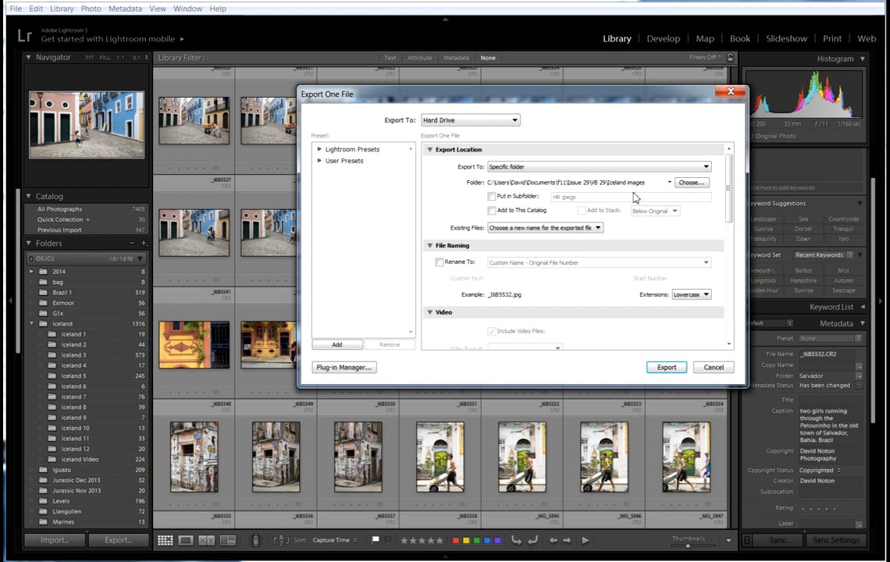
Set the export destination folder to C:\Images\processed.
click(696, 183)
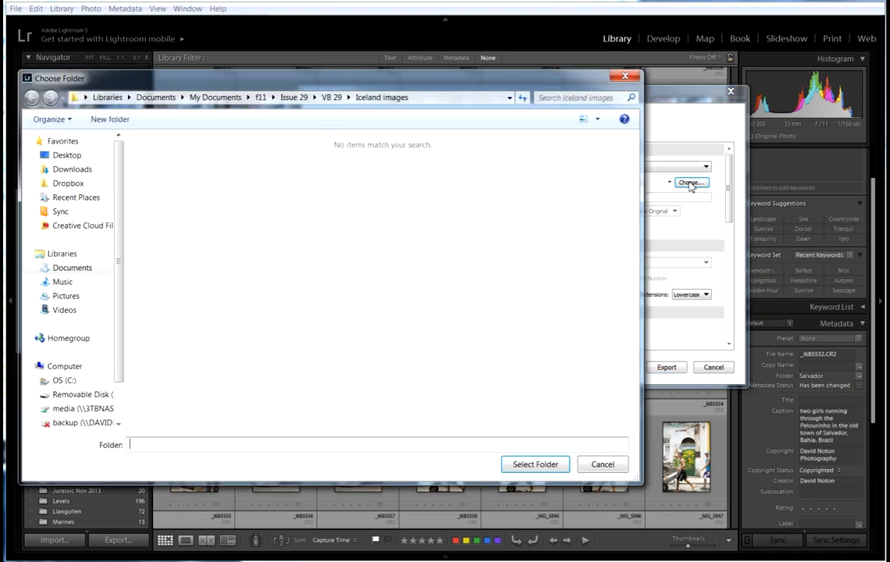
click(66, 381)
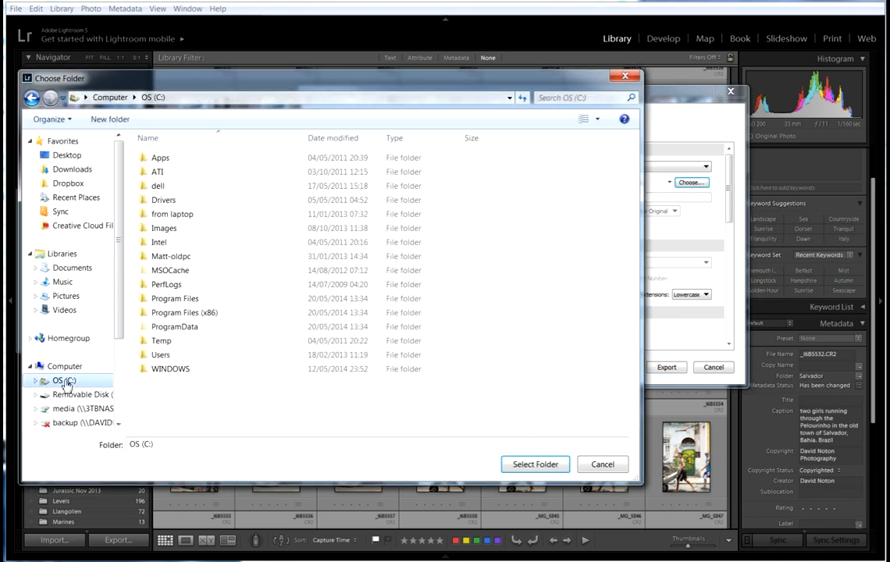
double_click(155, 228)
drag(631, 191, 631, 273)
click(168, 364)
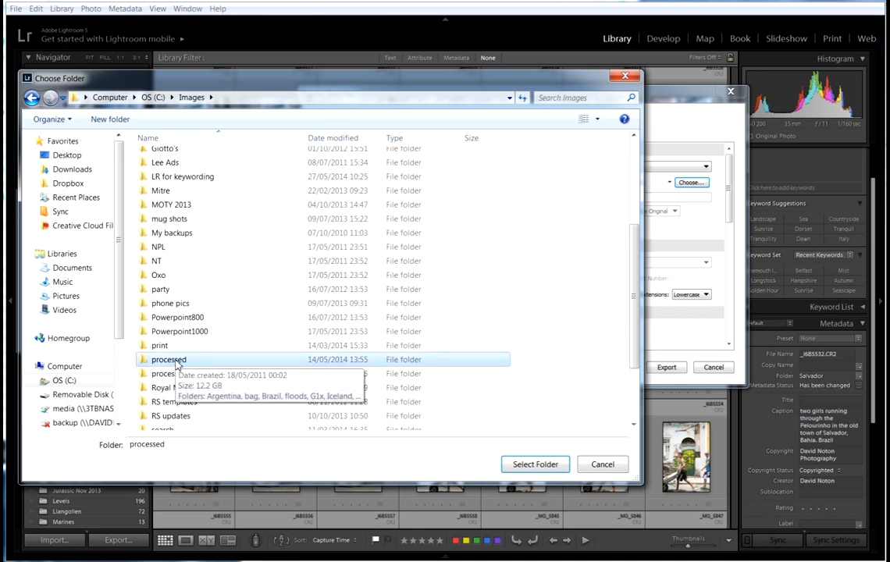
click(543, 468)
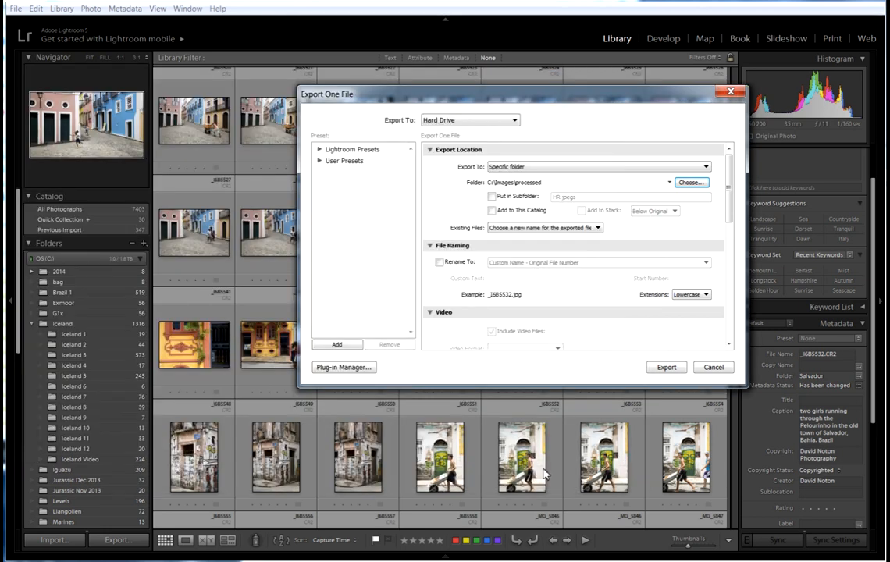
Export into a subfolder named 'Slavador'.
click(492, 197)
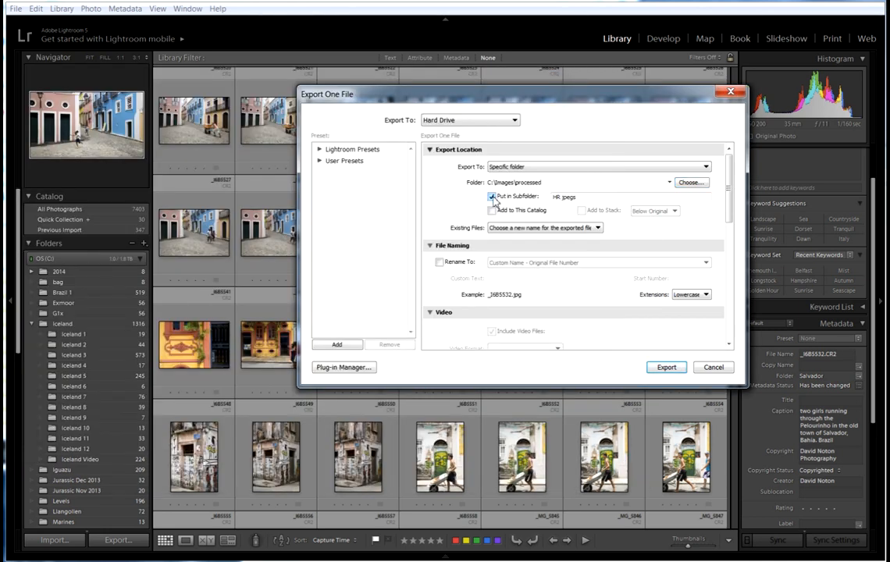
click(584, 199)
text(Slavador)
scroll(570, 234, down, 2)
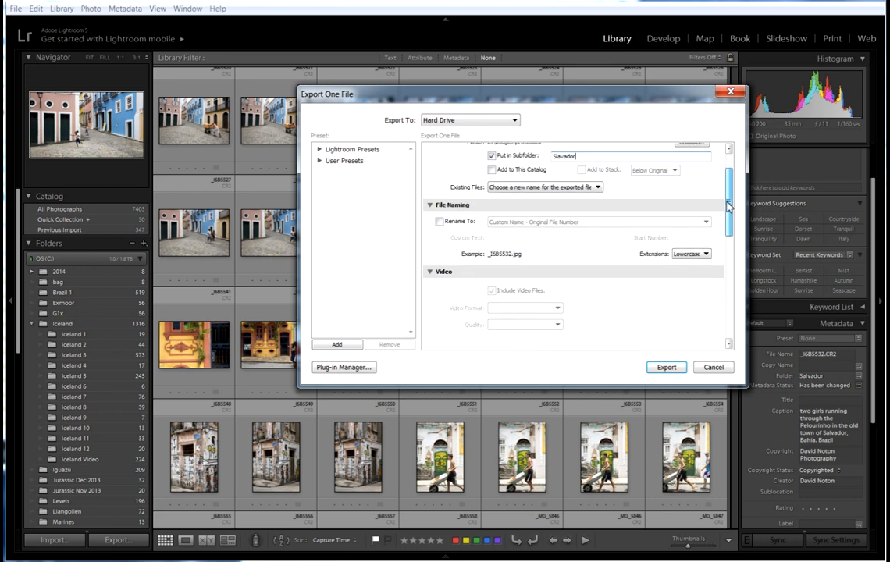
Rename the exported file with Custom Name – Original File Number, custom text 'salvador'.
click(440, 221)
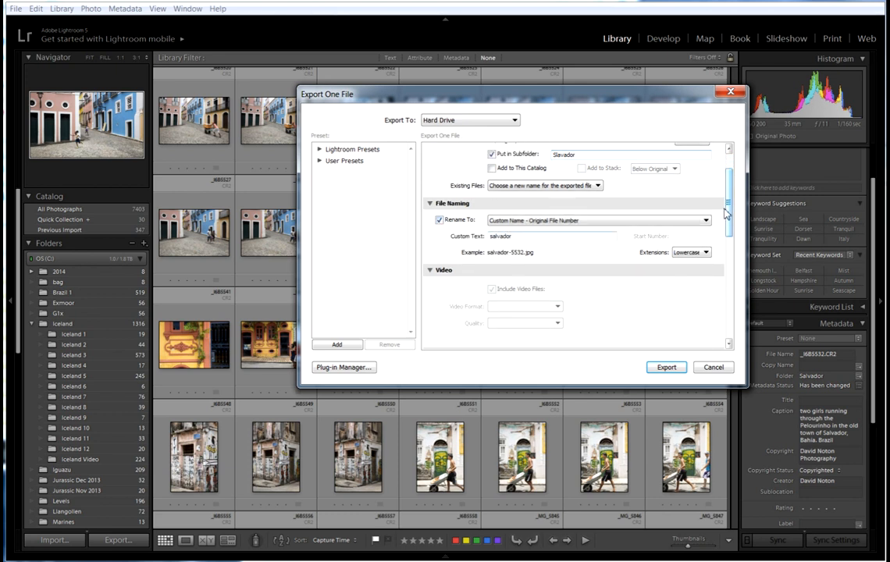
scroll(728, 221, down, 1)
scroll(728, 221, down, 5)
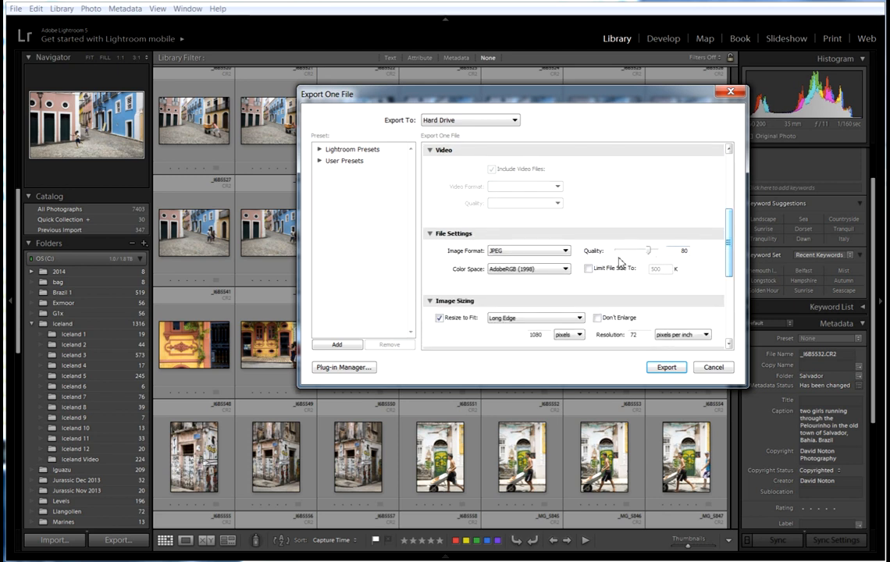
Set the file format to TIFF, colour space ProPhoto RGB, and bit depth 16 bits/component.
click(567, 251)
click(515, 289)
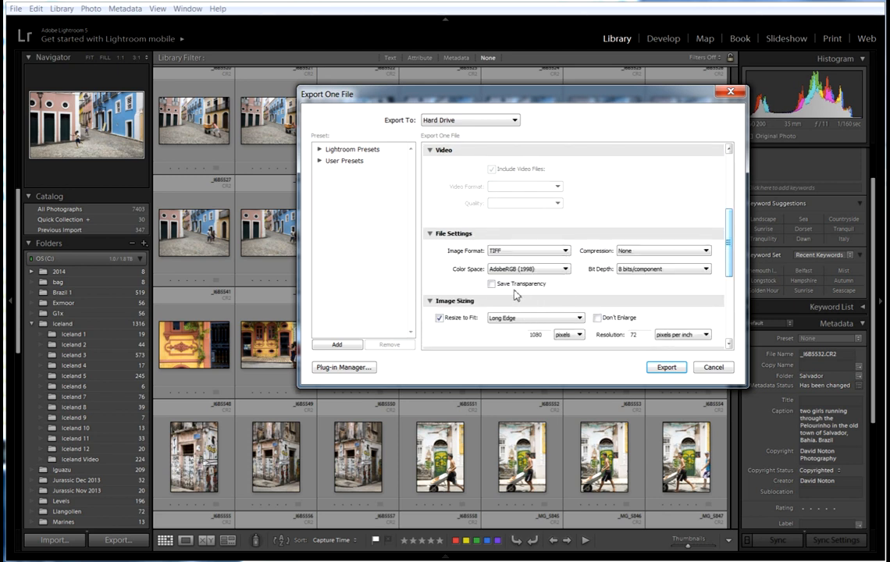
click(566, 270)
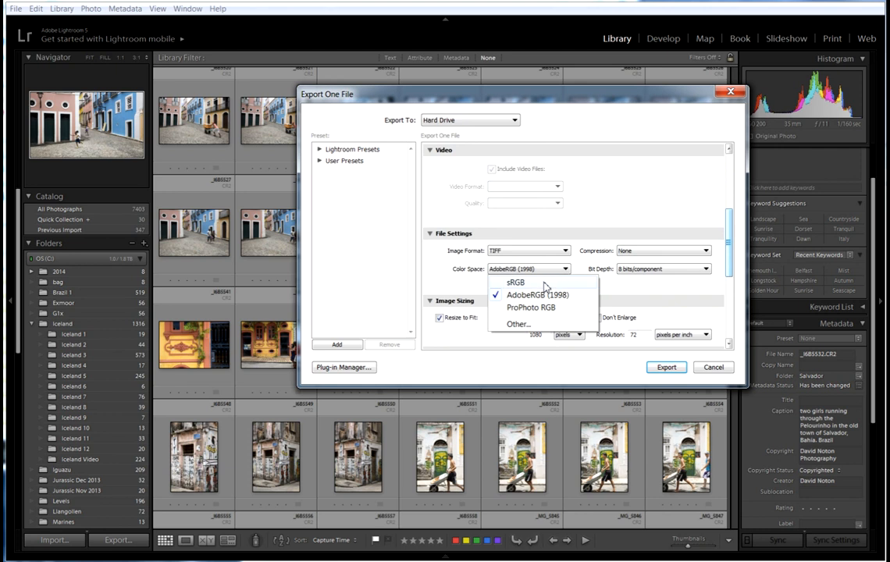
click(543, 309)
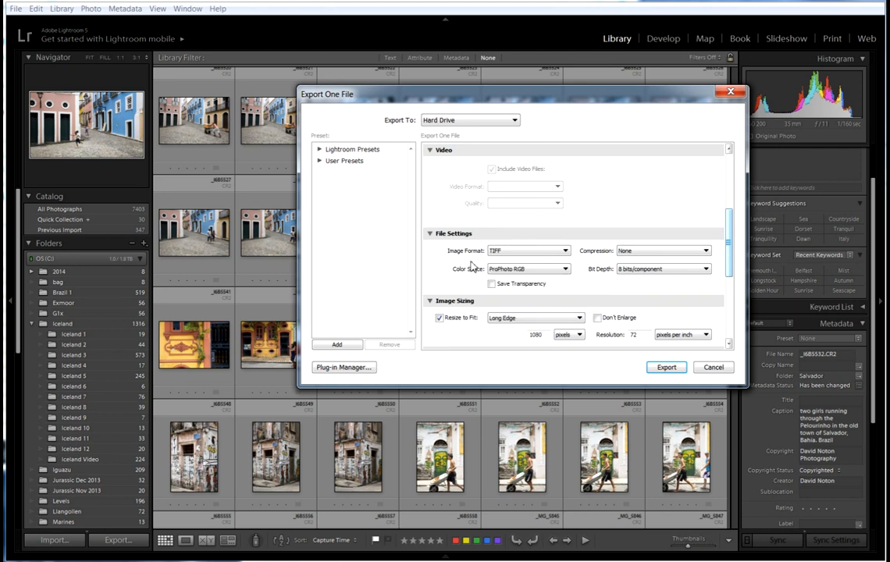
click(708, 270)
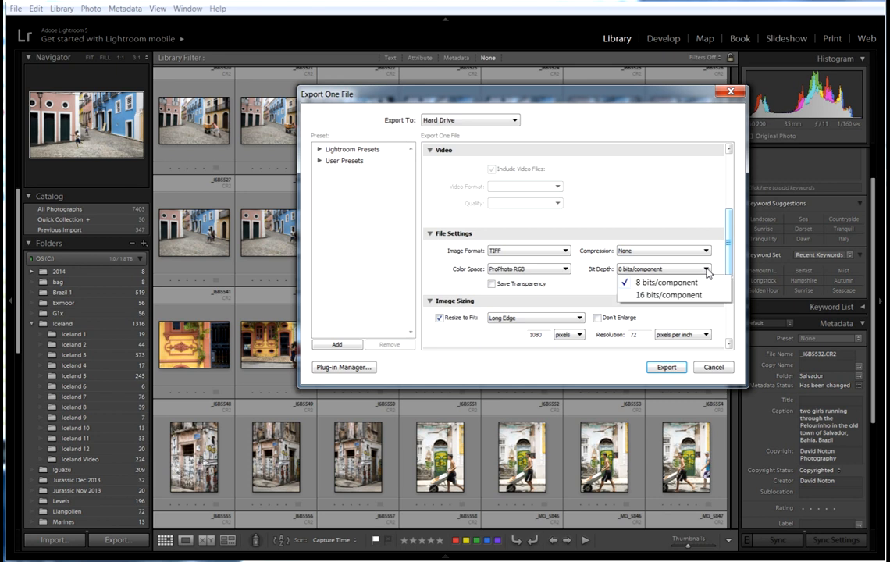
click(664, 295)
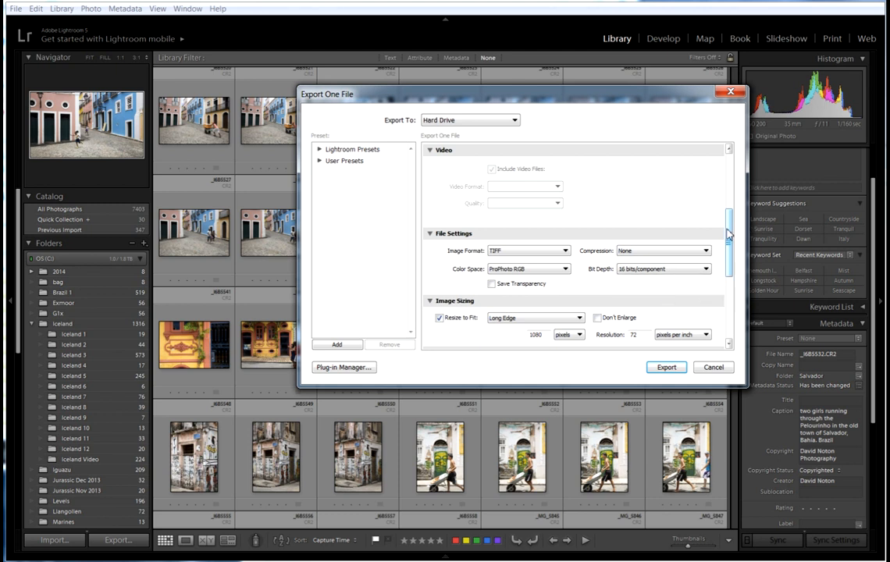
drag(728, 232, 727, 252)
Export full size at 300 ppi resolution with output sharpening turned off.
click(440, 258)
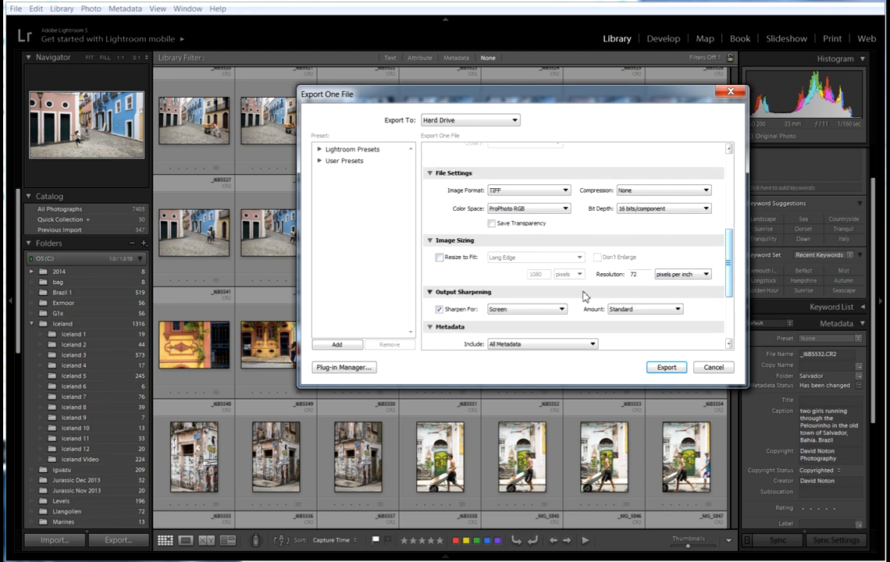
double_click(644, 275)
text(300)
click(440, 310)
drag(729, 261, 730, 292)
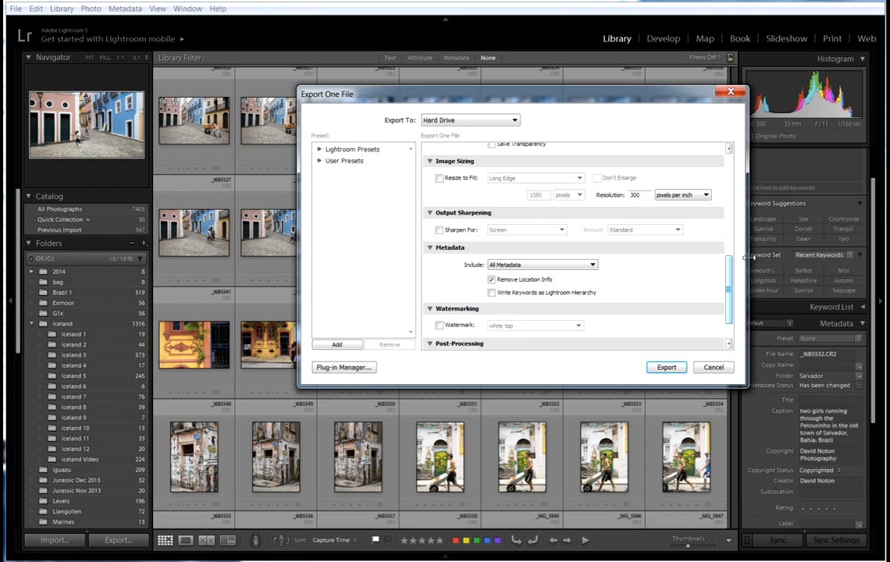
Set After Export to Open in Adobe Photoshop CC and run the export.
scroll(652, 245, down, 2)
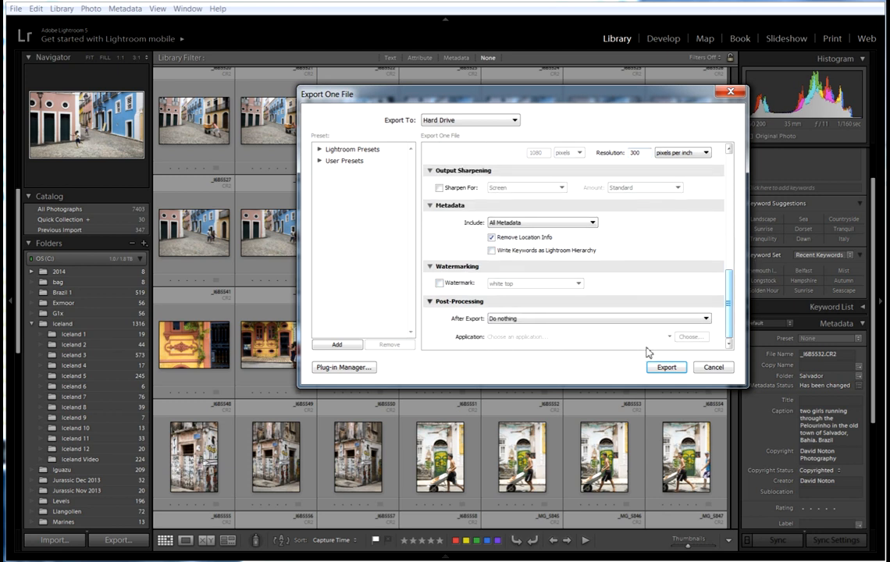
click(705, 318)
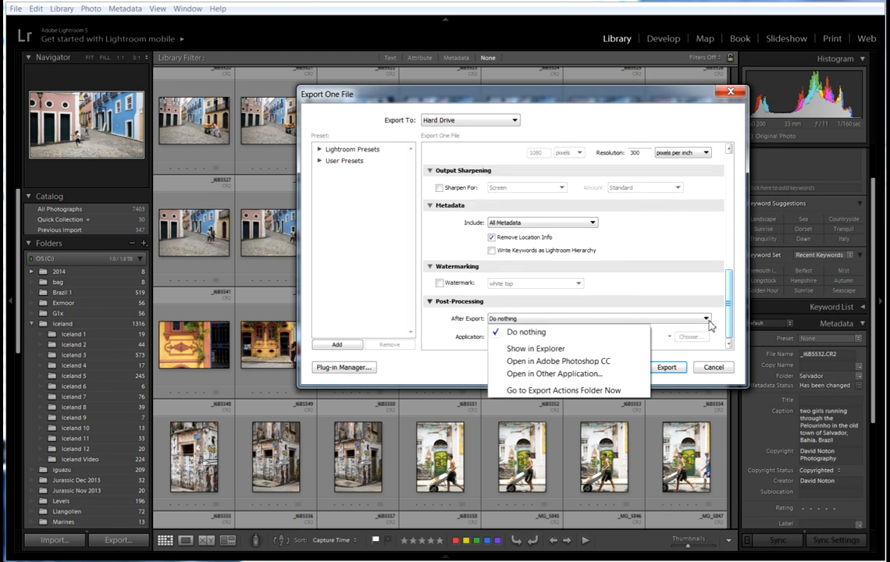
click(566, 361)
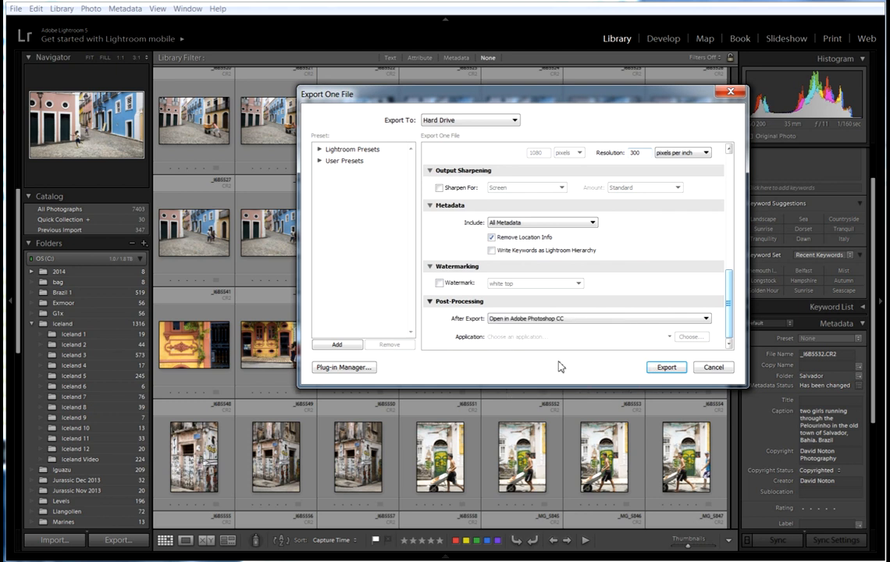
click(668, 368)
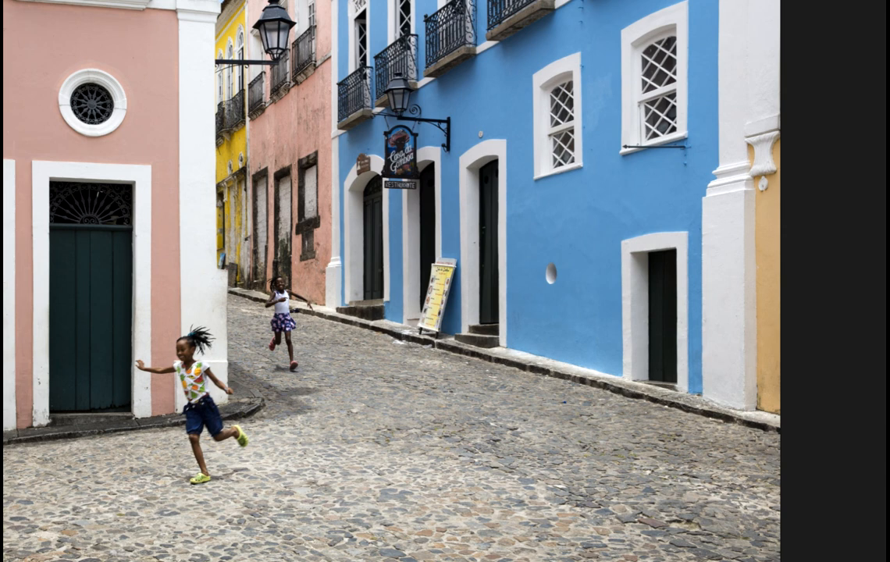
Switch the opened salvador TIFF to Standard Screen Mode in Photoshop CC.
key(f)
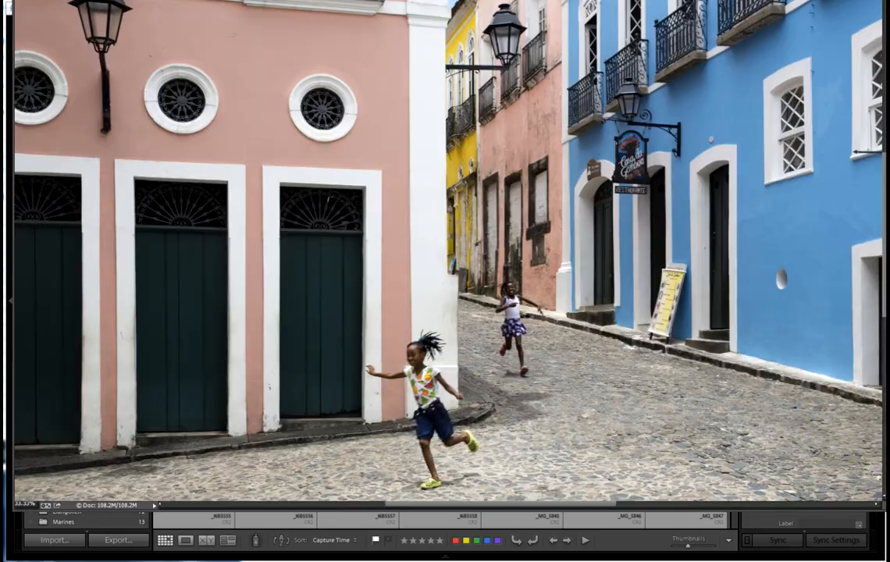